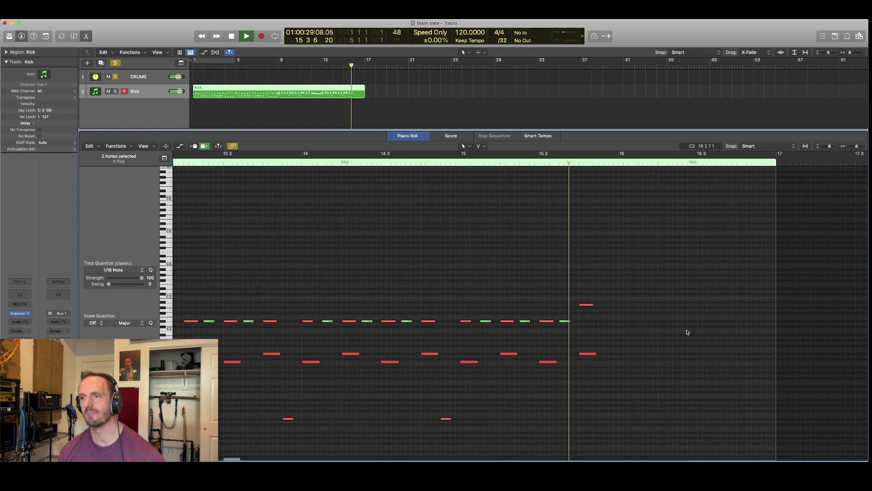
# Step: Stop playback and add a D#1 note at the very start of bar 16 with the Pencil tool
pyautogui.press('space')
pyautogui.moveTo(545, 253); pyautogui.dragTo(745, 452)
pyautogui.press('t')
pyautogui.press('p')
pyautogui.click(416, 326)
pyautogui.click(424, 327)
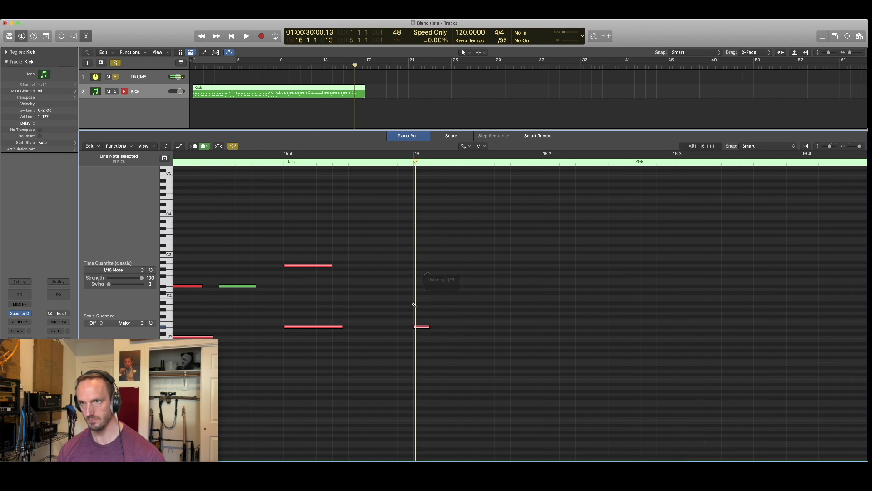
# Step: Set the grid division to /48 and shorten the new D#1 note to one division
pyautogui.click(502, 41)
pyautogui.click(503, 53)
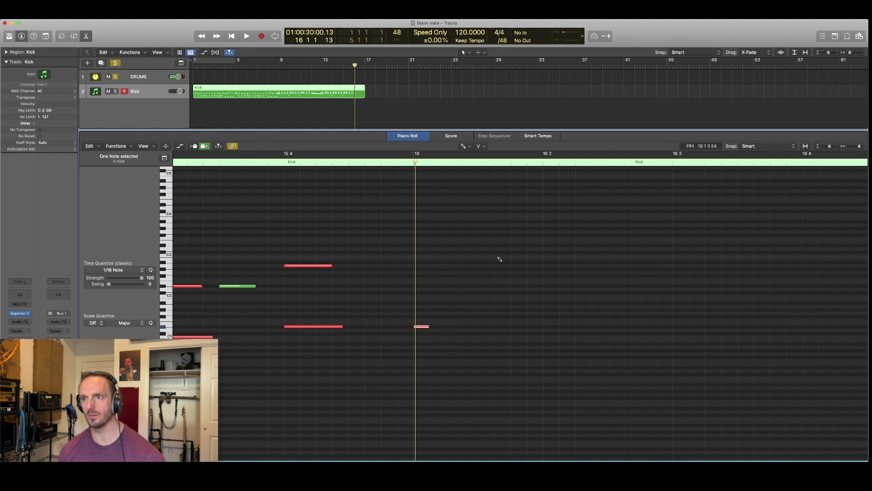
pyautogui.moveTo(428, 327); pyautogui.dragTo(423, 327)
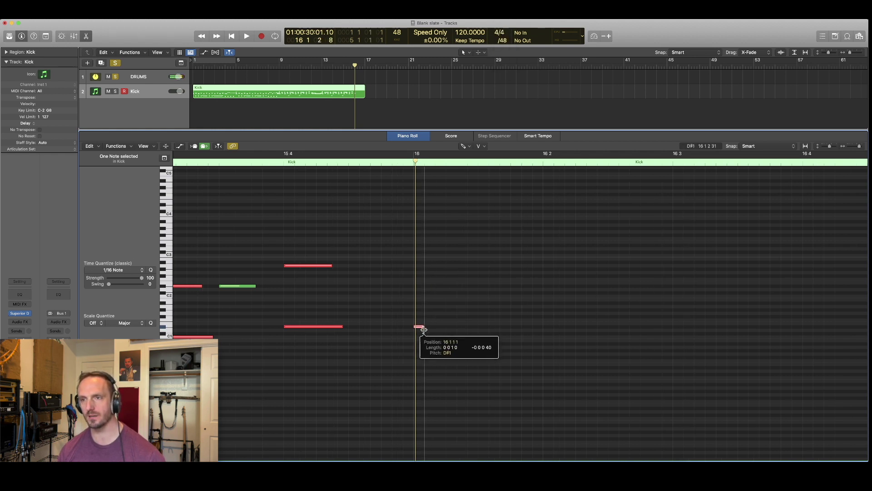
pyautogui.press('t')
pyautogui.press('t')
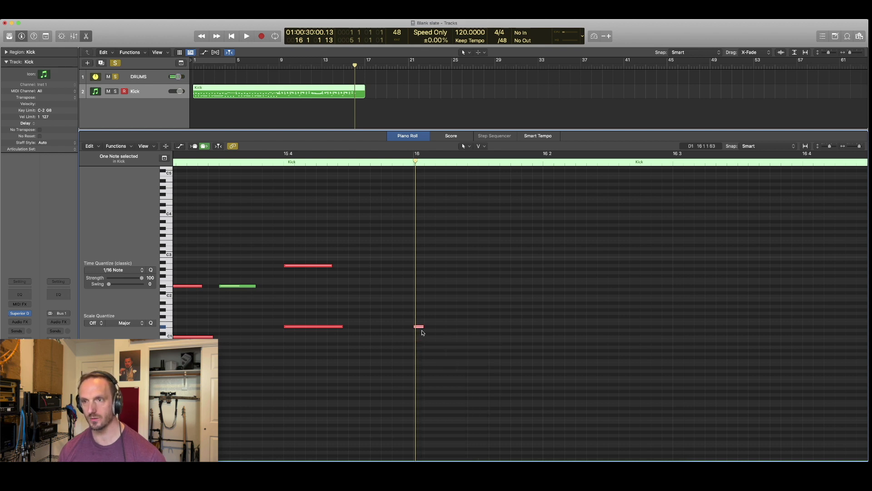
# Step: Fill in eight more consecutive /48 notes on D#1 directly after the first one with the Pencil tool
pyautogui.press('t')
pyautogui.press('p')
pyautogui.moveTo(429, 327); pyautogui.dragTo(508, 327)
pyautogui.press('t')
pyautogui.press('t')
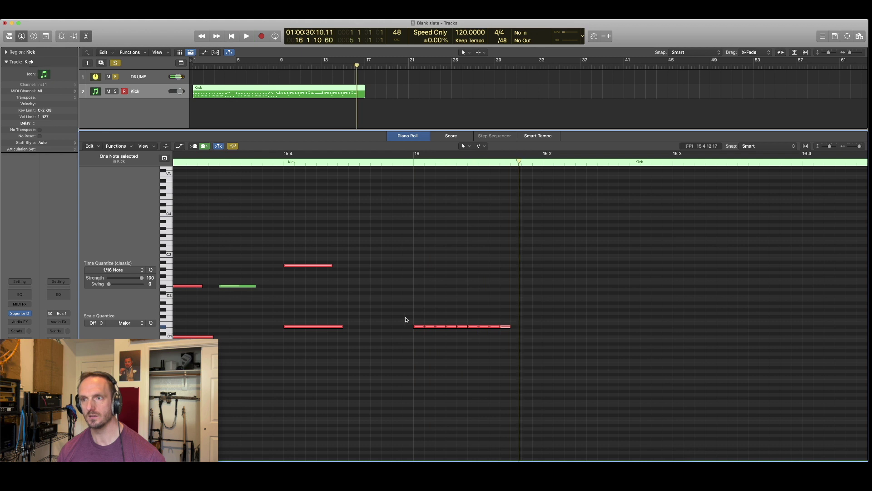
# Step: Duplicate the nine-note D#1 run directly behind itself and play back the passage leading into it
pyautogui.moveTo(405, 320); pyautogui.dragTo(558, 345)
pyautogui.moveTo(434, 328); pyautogui.dragTo(514, 315)
pyautogui.press('space')
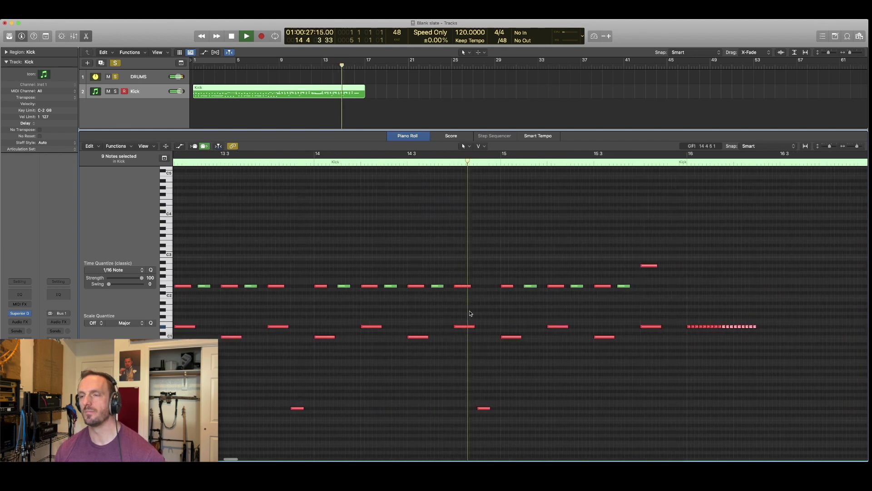
pyautogui.press('space')
pyautogui.press('space')
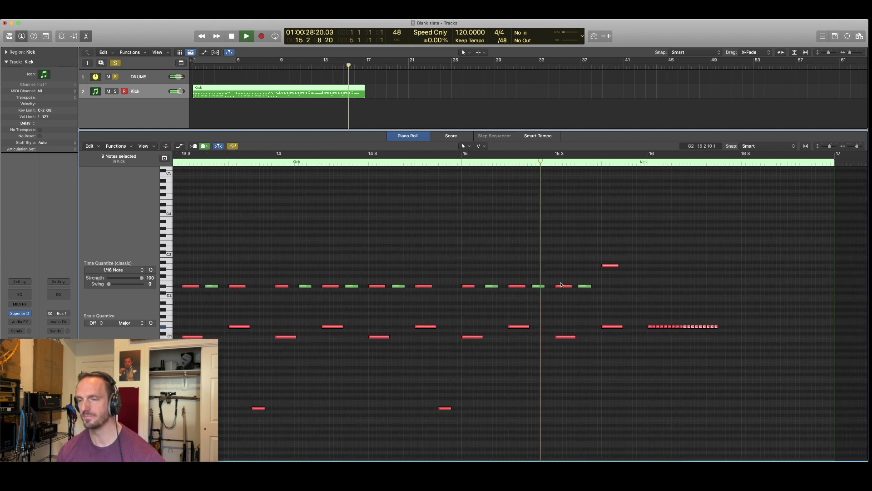
pyautogui.press('space')
# Step: Duplicate the last six roll notes directly behind the run, extending it up to 16 3
pyautogui.moveTo(568, 218); pyautogui.dragTo(859, 419)
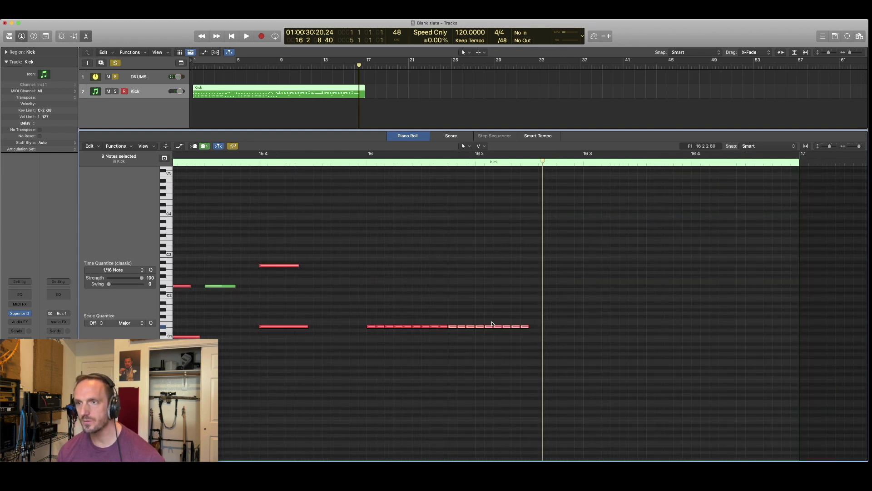
pyautogui.moveTo(481, 324); pyautogui.dragTo(547, 340)
pyautogui.moveTo(481, 329); pyautogui.dragTo(535, 329)
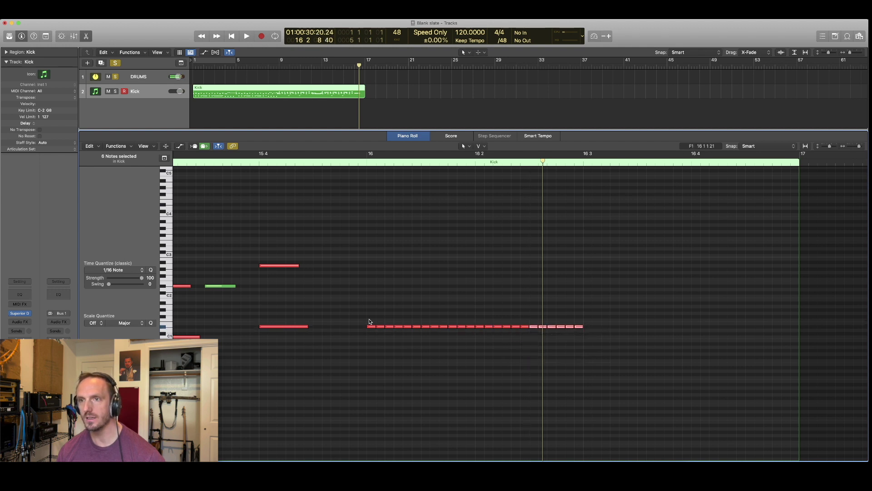
# Step: Select all 24 roll notes, show their velocity lane and draw a rising velocity ramp across the roll
pyautogui.moveTo(370, 320); pyautogui.dragTo(639, 353)
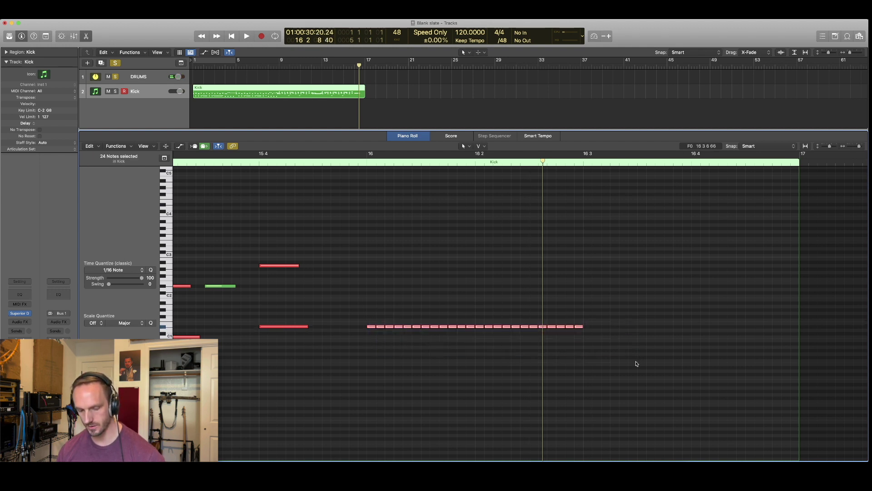
pyautogui.press('a')
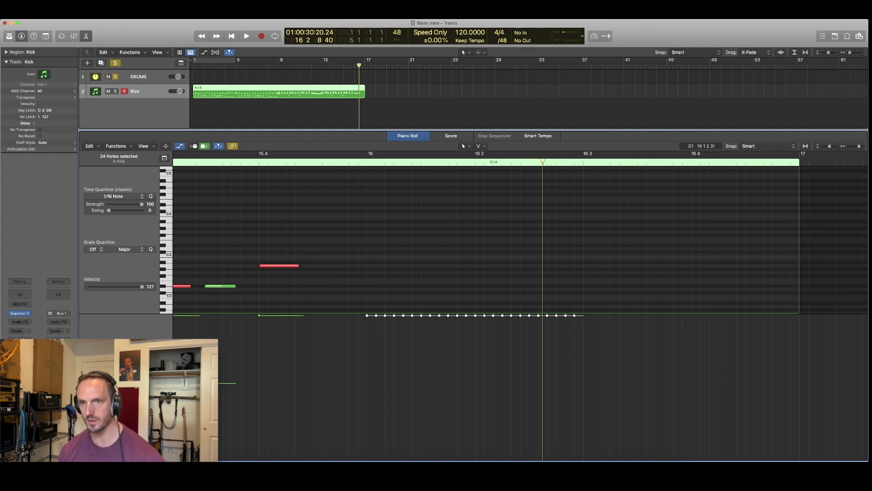
pyautogui.scroll(-5, 495, 258)
pyautogui.scroll(5, 492, 264)
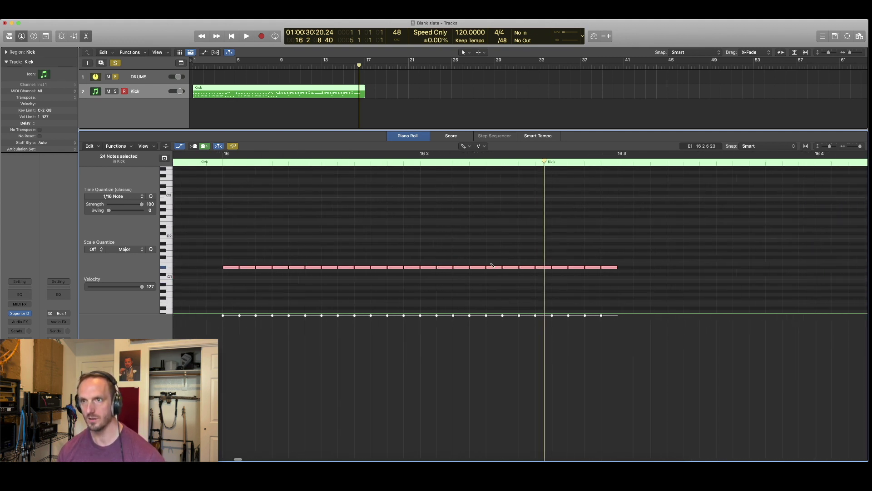
pyautogui.moveTo(228, 453)
pyautogui.mouseDown()
pyautogui.moveTo(585, 333)
pyautogui.moveTo(592, 362)
pyautogui.mouseUp()
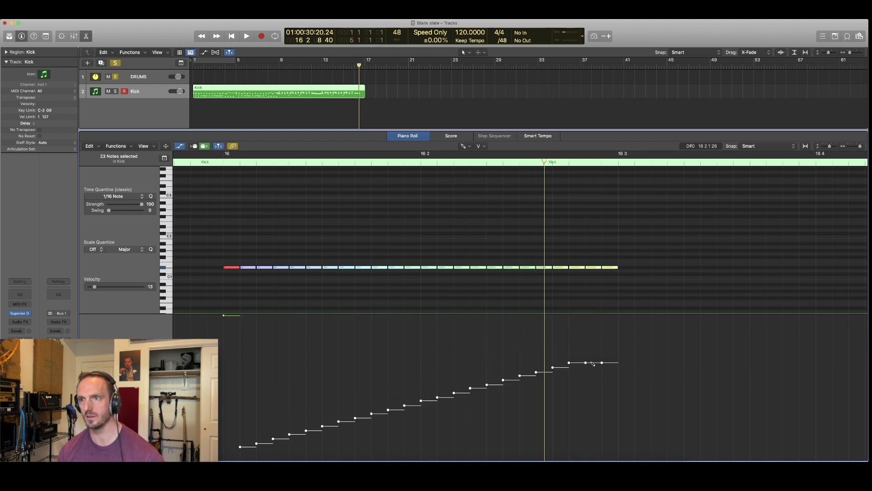
# Step: Lower the velocity of the first roll note to about 5 and reshape the next few notes into a smooth rising start
pyautogui.hscroll(-5, 234, 272)
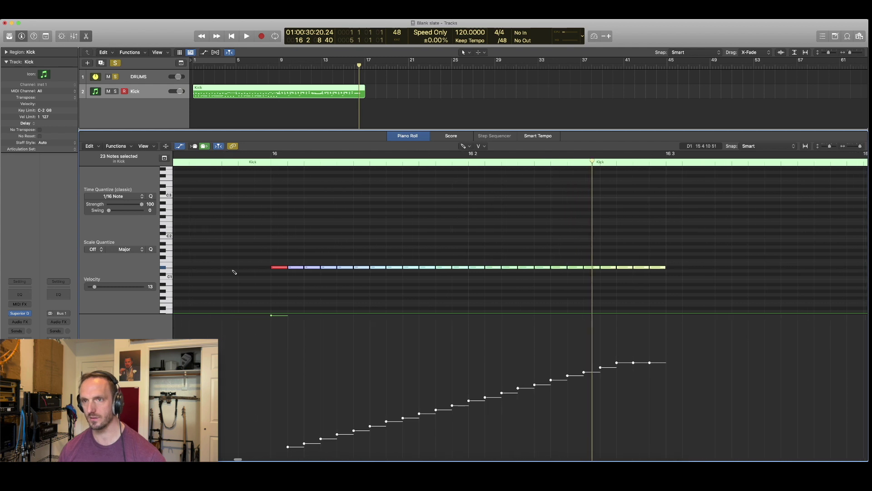
pyautogui.press(',')
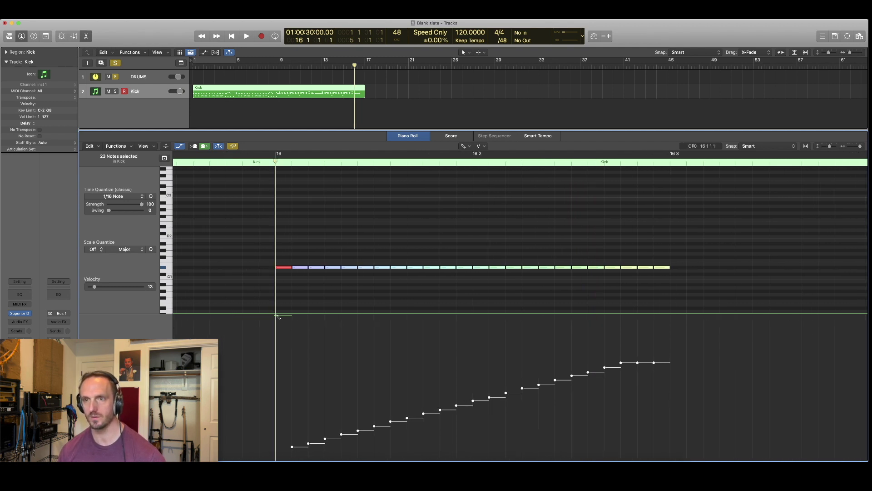
pyautogui.moveTo(276, 316); pyautogui.dragTo(277, 375)
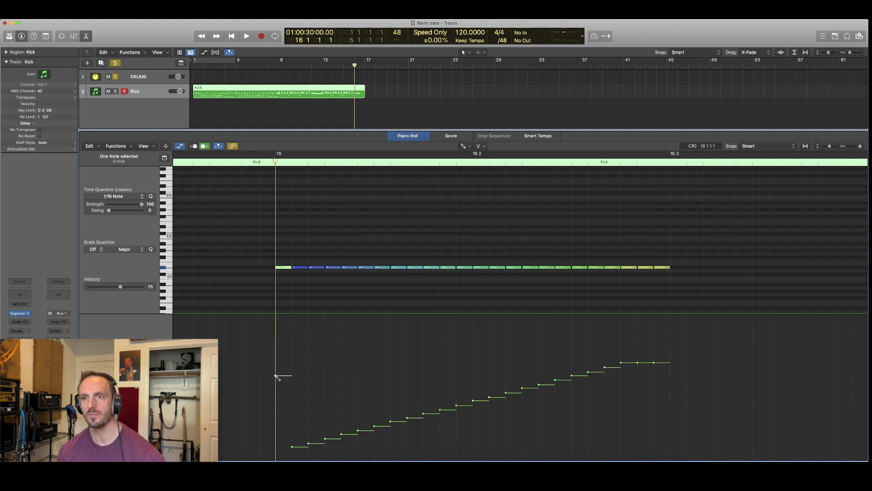
pyautogui.moveTo(276, 376); pyautogui.dragTo(282, 456)
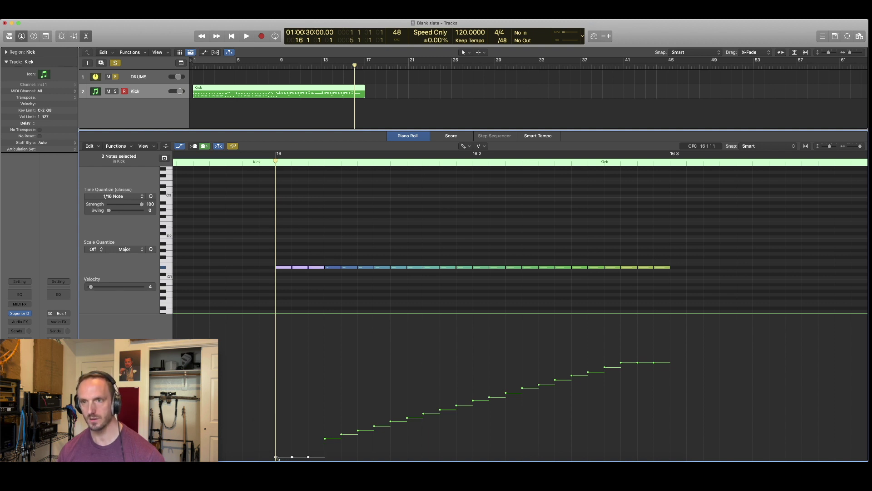
pyautogui.moveTo(307, 452); pyautogui.dragTo(330, 440)
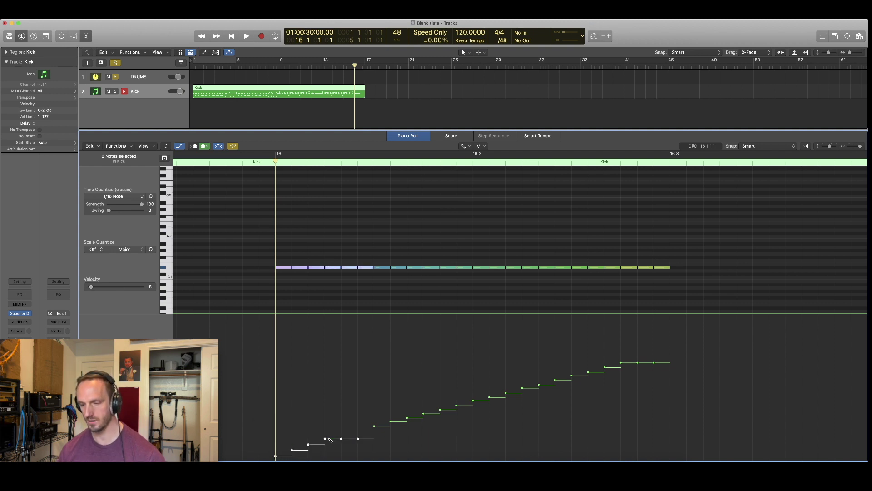
pyautogui.press('t')
pyautogui.press('t')
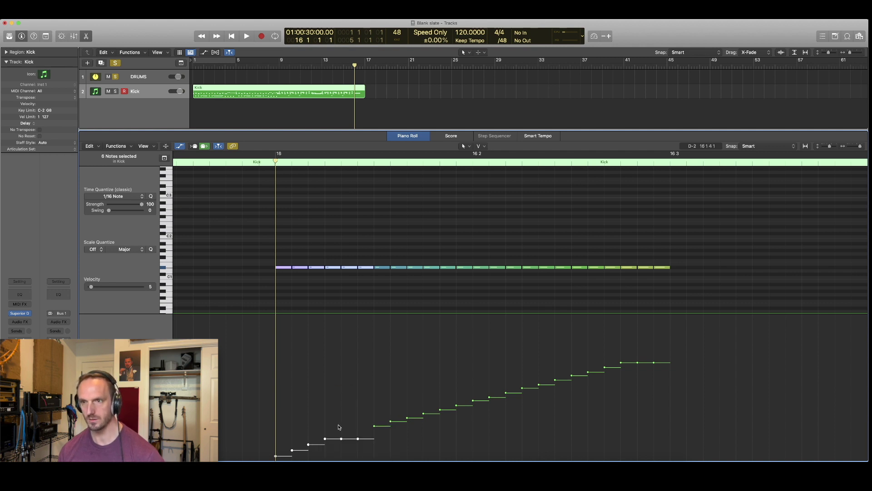
pyautogui.moveTo(342, 440); pyautogui.dragTo(358, 426)
# Step: Play back the groove leading into bar 16 to check the roll's velocity ramp
pyautogui.press(',')
pyautogui.press('space')
pyautogui.press('super+Left')
pyautogui.press('super+Left')
pyautogui.press('super+Left')
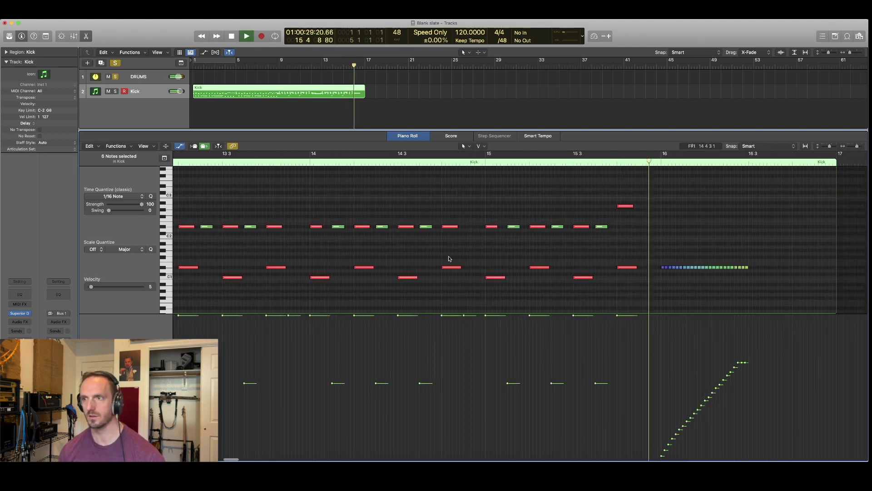
pyautogui.press('space')
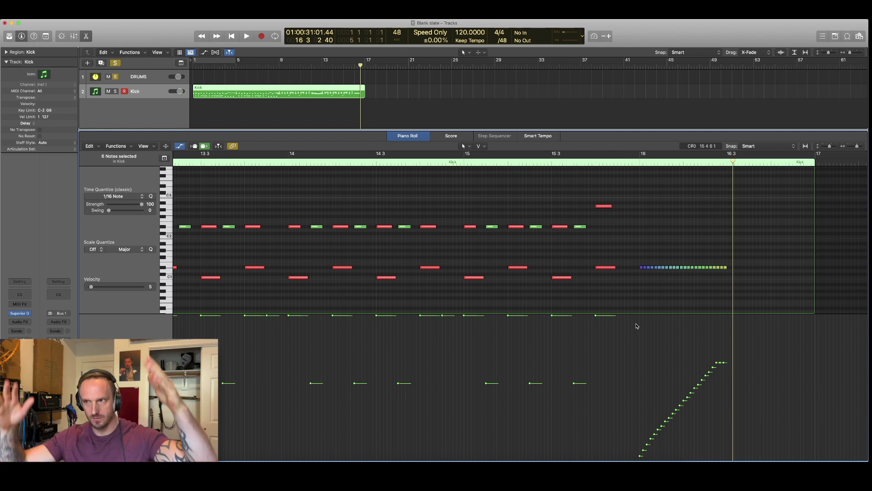
# Step: Raise the velocity of the roll's first note to the maximum as an accent and play back the result
pyautogui.scroll(-5, 637, 346)
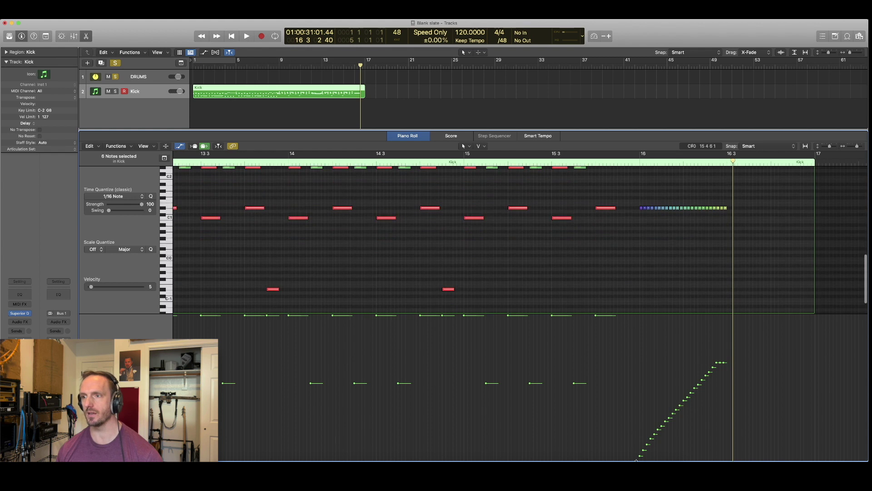
pyautogui.moveTo(640, 455); pyautogui.dragTo(641, 342)
pyautogui.scroll(-1, 640, 420)
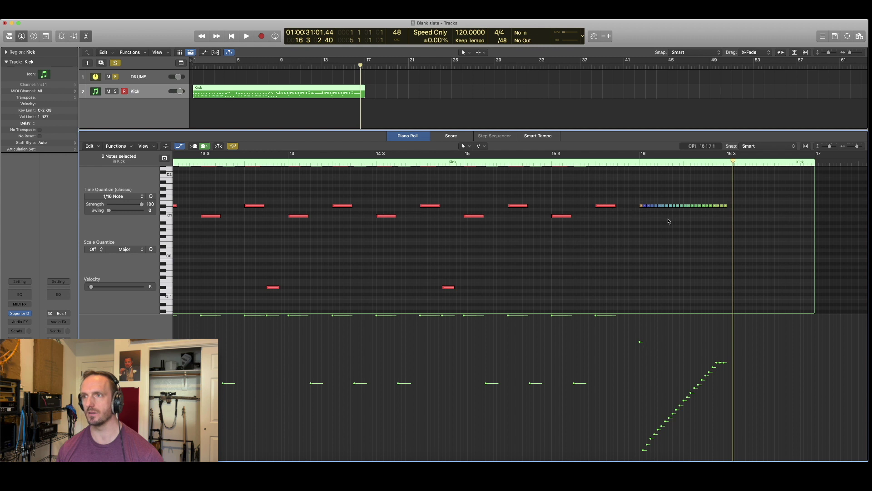
pyautogui.press('super+Right')
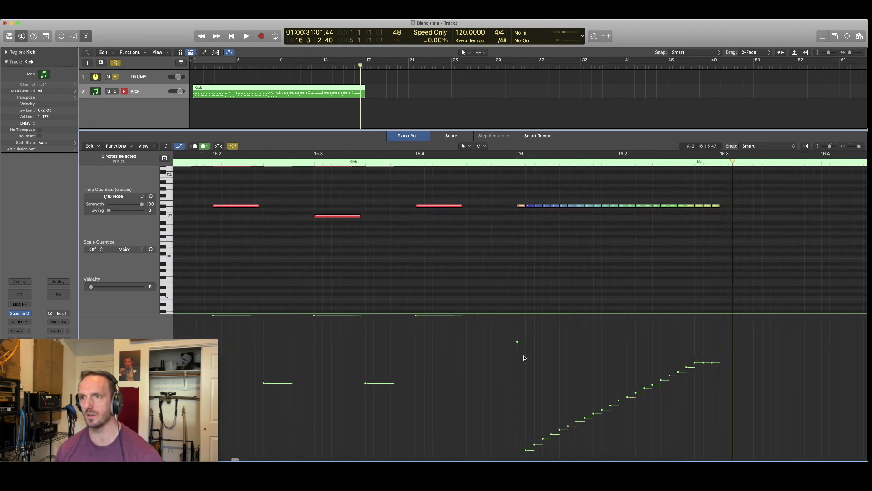
pyautogui.moveTo(519, 342); pyautogui.dragTo(518, 314)
pyautogui.press('space')
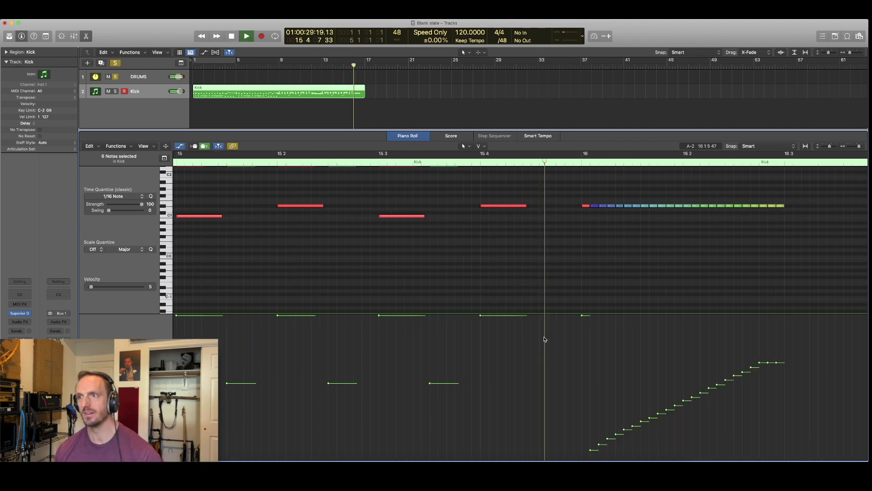
pyautogui.press('space')
# Step: Set the grid division to /16, draw four consecutive sixteenth notes on D#1 from 16 3, and play them back
pyautogui.hscroll(5, 755, 255)
pyautogui.press('super+Left')
pyautogui.press('super+Left')
pyautogui.press('super+Left')
pyautogui.moveTo(513, 191); pyautogui.dragTo(726, 281)
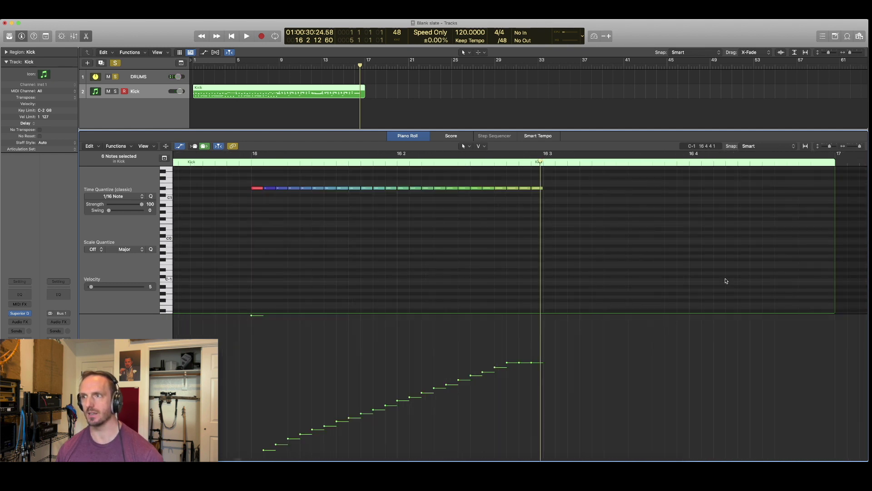
pyautogui.click(501, 46)
pyautogui.click(502, 27)
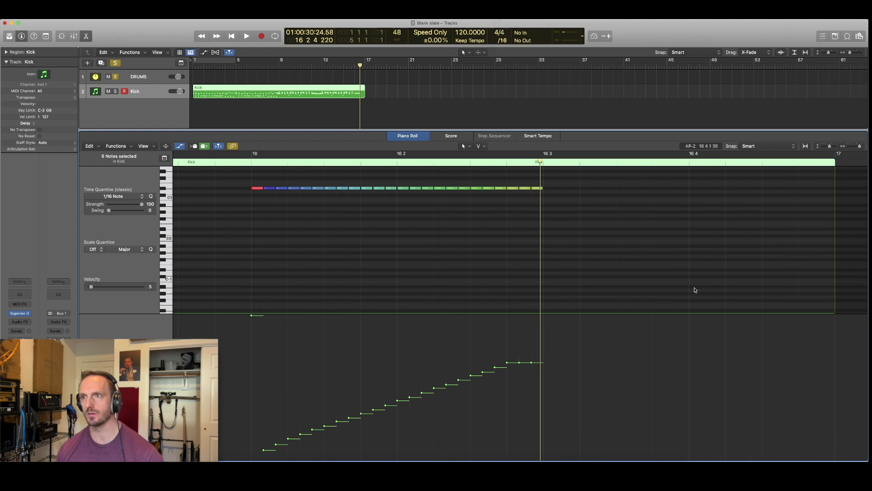
pyautogui.scroll(-4, 695, 290)
pyautogui.press('t')
pyautogui.press('p')
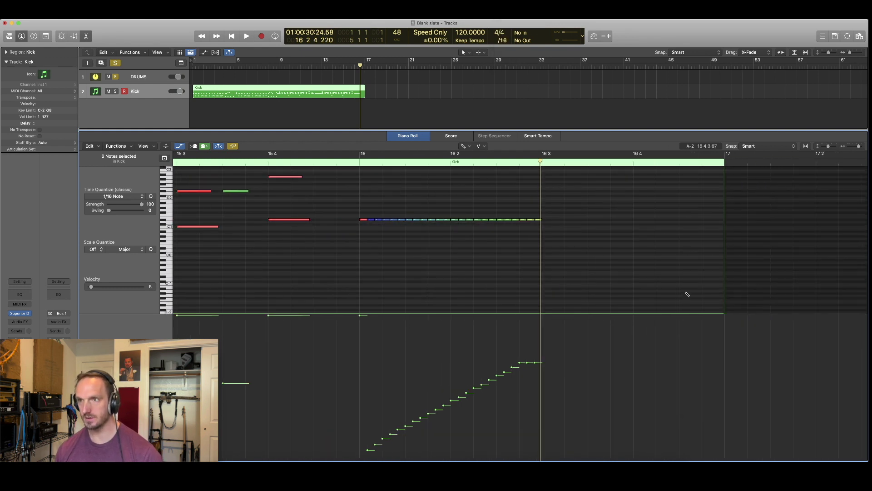
pyautogui.click(546, 219)
pyautogui.click(569, 220)
pyautogui.click(591, 219)
pyautogui.click(615, 220)
pyautogui.press('space')
pyautogui.press('super+Left')
# Step: Draw four sixteenth notes from 16 4 above the D#1 row, placing the first two higher than the last two
pyautogui.click(634, 203)
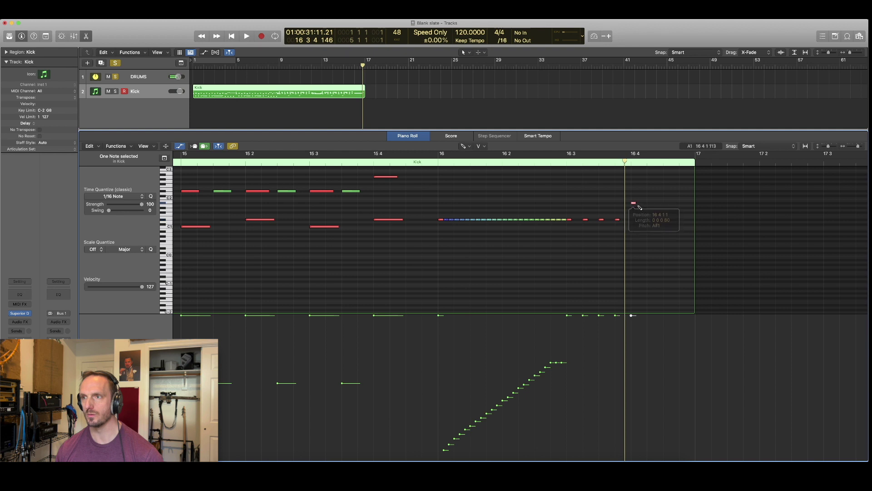
pyautogui.moveTo(634, 203); pyautogui.dragTo(634, 212)
pyautogui.click(649, 213)
pyautogui.moveTo(651, 213); pyautogui.dragTo(650, 210)
pyautogui.click(666, 214)
pyautogui.click(682, 215)
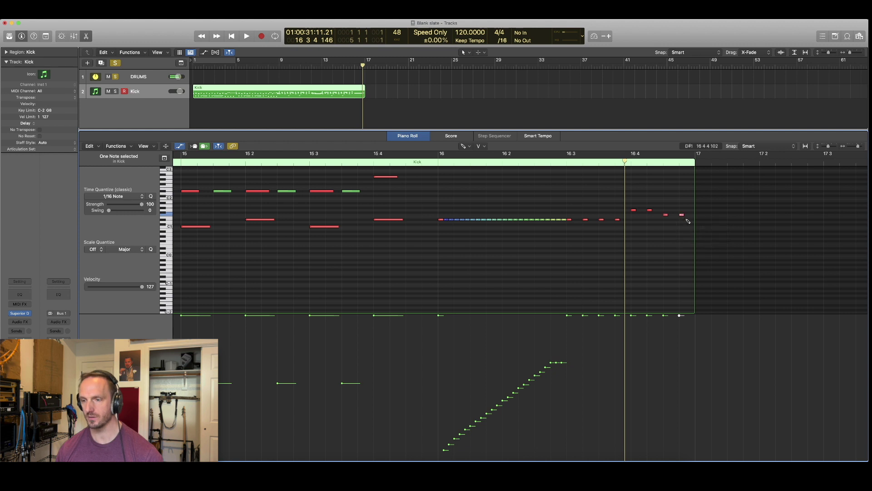
# Step: Play back the complete bar 16 fill, including the new notes on beat 4
pyautogui.press(',')
pyautogui.press(',')
pyautogui.press('space')
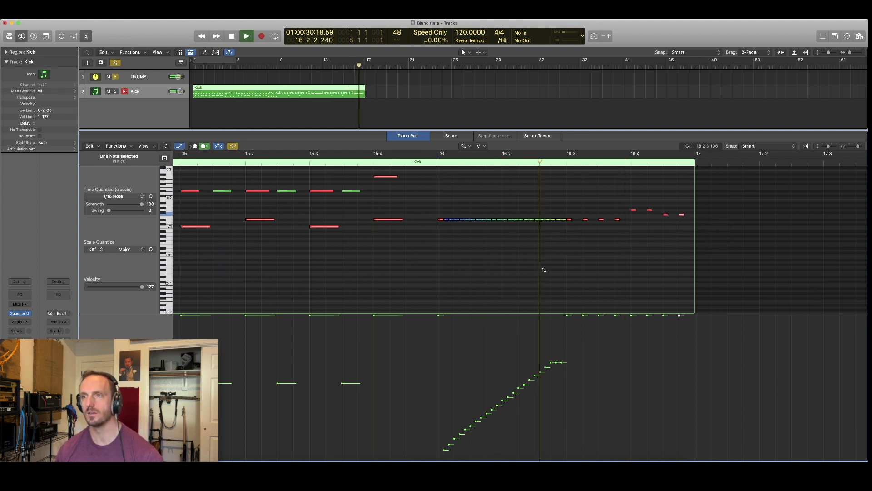
pyautogui.press('space')
# Step: Lower the velocities of the ramped roll notes together slightly, excluding the first accent, and play back the fill
pyautogui.press('t')
pyautogui.click(487, 257)
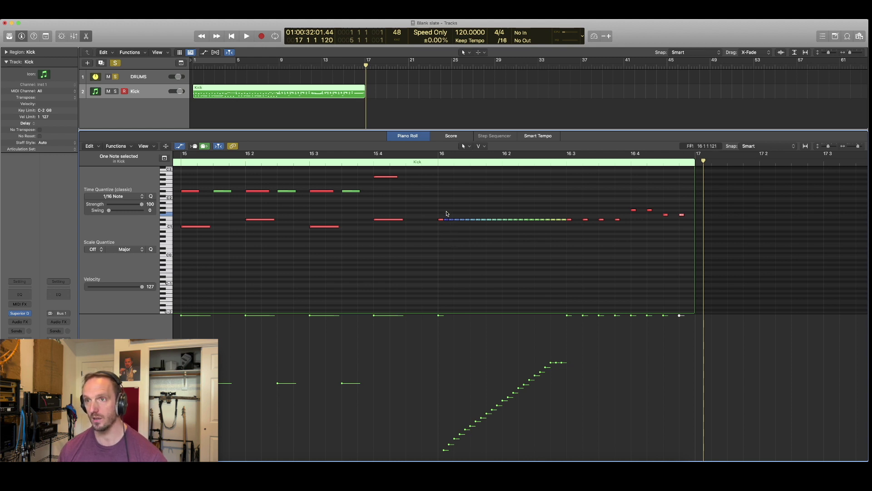
pyautogui.moveTo(447, 214); pyautogui.dragTo(565, 227)
pyautogui.moveTo(448, 221); pyautogui.dragTo(447, 225)
pyautogui.hotkey('shift', 'space')
pyautogui.press('space')
pyautogui.click(493, 253)
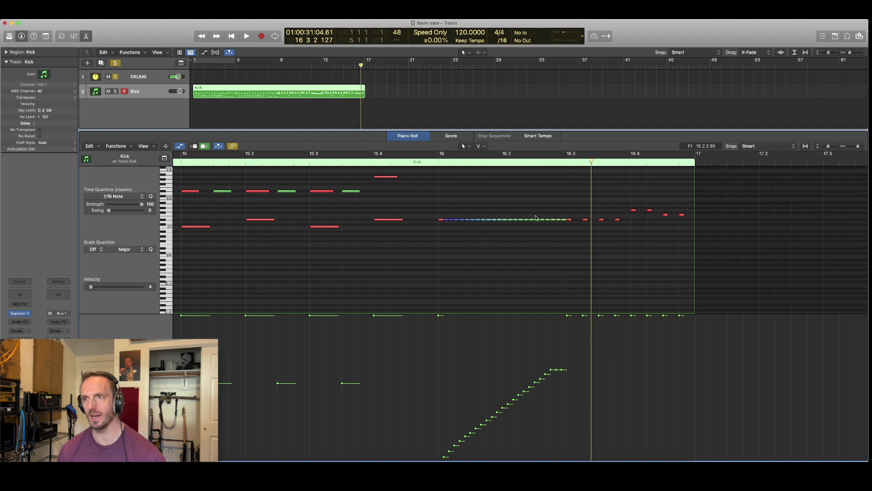
# Step: Set the grid division to /64
pyautogui.click(503, 41)
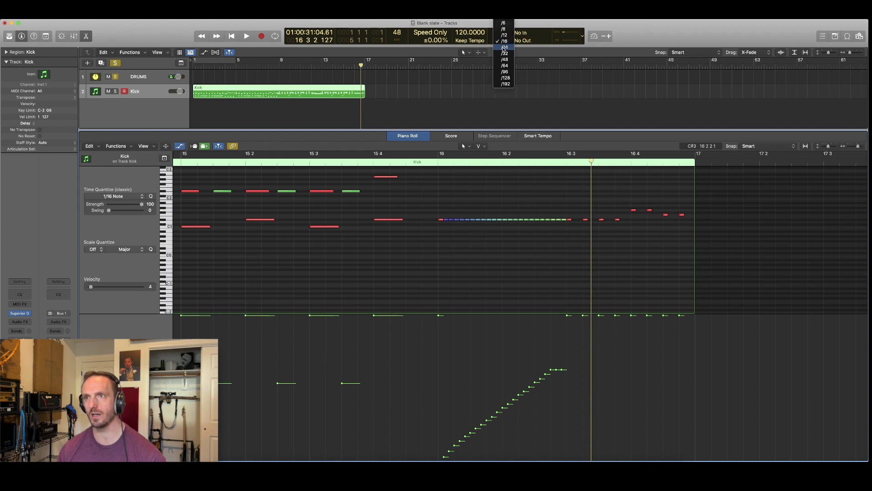
pyautogui.click(504, 66)
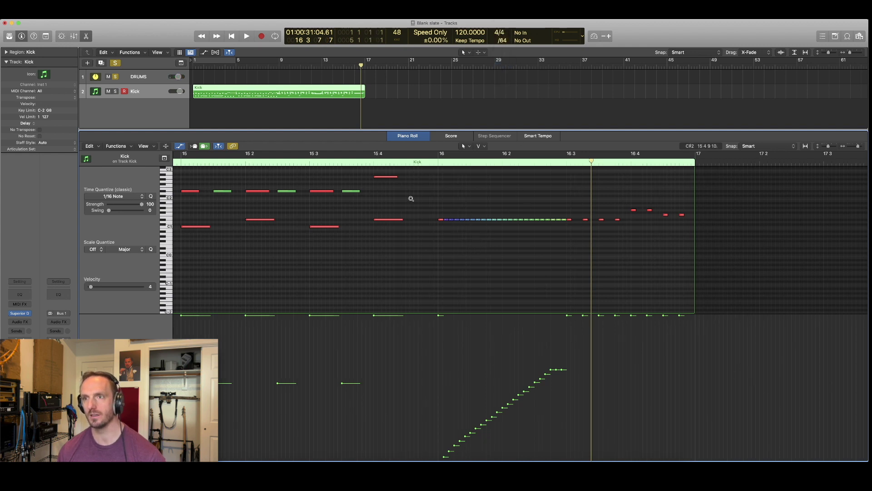
# Step: Delete the ramped roll notes between the accent at bar 16 and the accent at 16 3
pyautogui.moveTo(411, 198); pyautogui.dragTo(623, 261)
pyautogui.moveTo(301, 199); pyautogui.dragTo(662, 236)
pyautogui.press('Delete')
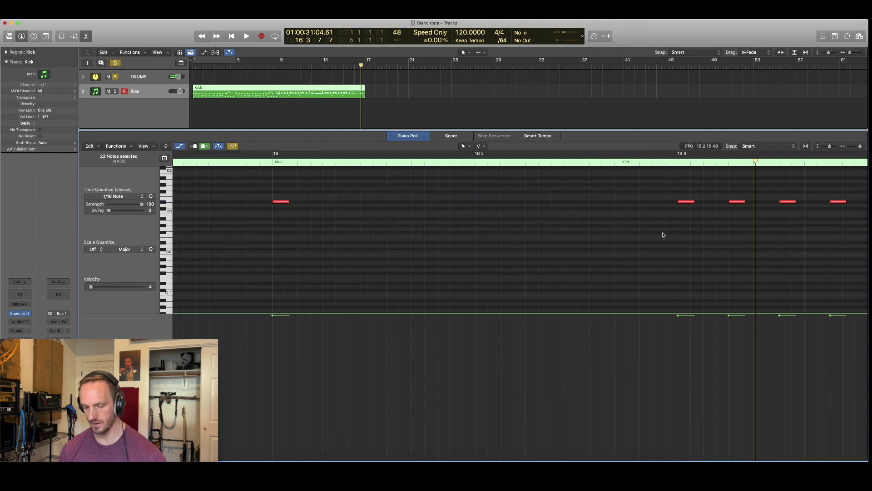
# Step: Draw sixty-fourth notes in the snare row right after the bar 16 accent and duplicate them into a run of eight
pyautogui.press('t')
pyautogui.press('p')
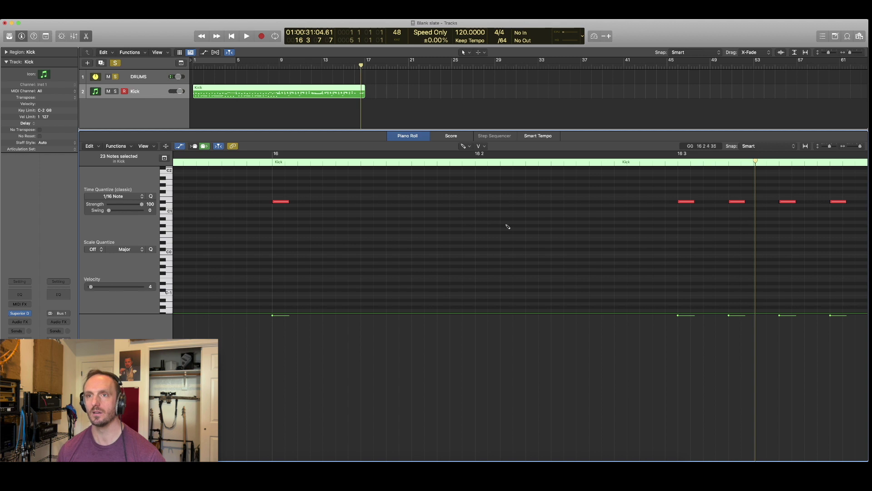
pyautogui.moveTo(296, 200); pyautogui.dragTo(304, 202)
pyautogui.click(300, 201)
pyautogui.click(313, 202)
pyautogui.click(325, 201)
pyautogui.press('t')
pyautogui.press('t')
pyautogui.moveTo(292, 204); pyautogui.dragTo(385, 212)
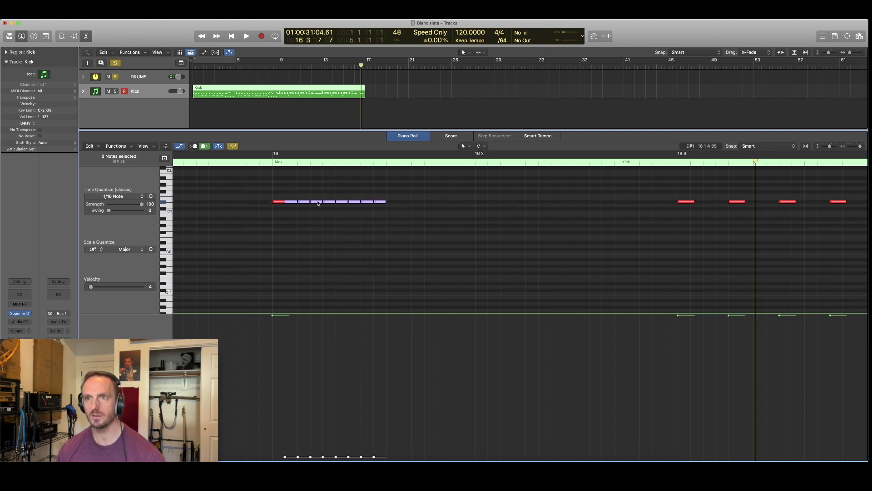
# Step: Duplicate the sixty-fourth notes until the snare row is filled up to 16 3, removing the extra note overlapping that accent
pyautogui.moveTo(294, 204); pyautogui.dragTo(491, 214)
pyautogui.moveTo(291, 203); pyautogui.dragTo(495, 200)
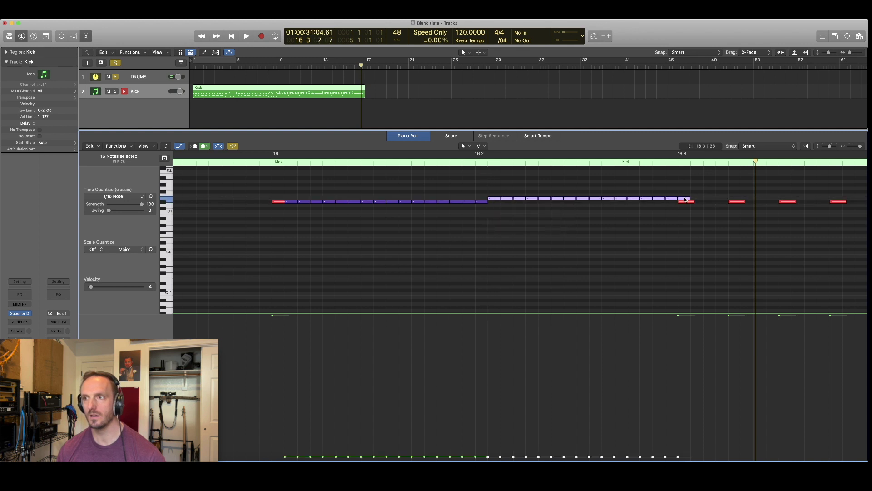
pyautogui.click(673, 239)
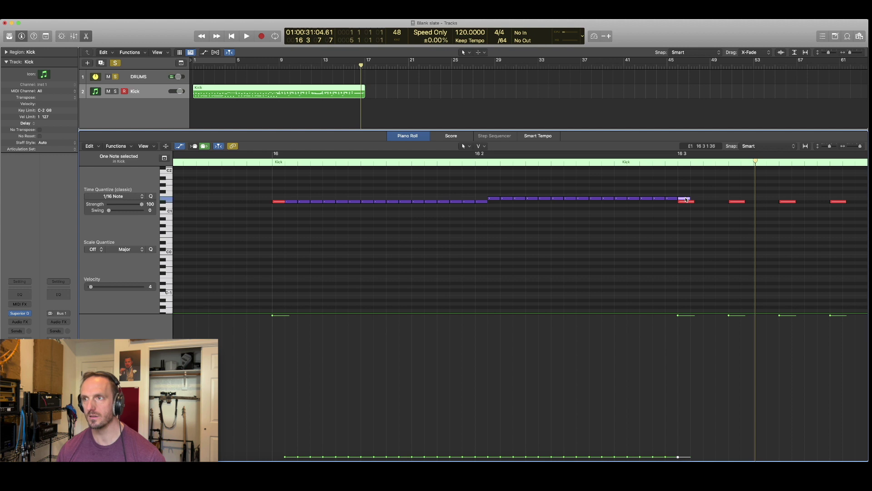
pyautogui.moveTo(494, 187); pyautogui.dragTo(679, 204)
pyautogui.moveTo(498, 200); pyautogui.dragTo(498, 203)
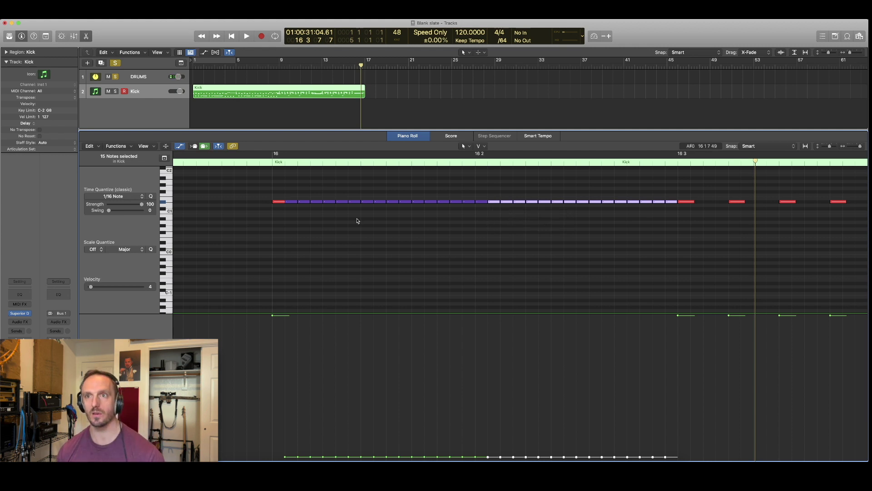
# Step: Select the new roll notes and draw their velocities as a steady upward ramp starting at 13 and running to 16 3
pyautogui.moveTo(293, 191); pyautogui.dragTo(673, 241)
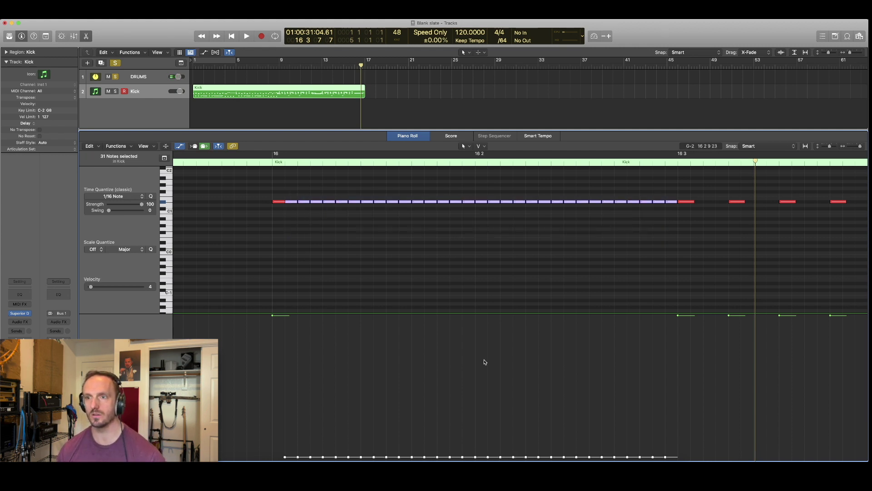
pyautogui.press('Escape')
pyautogui.press('2')
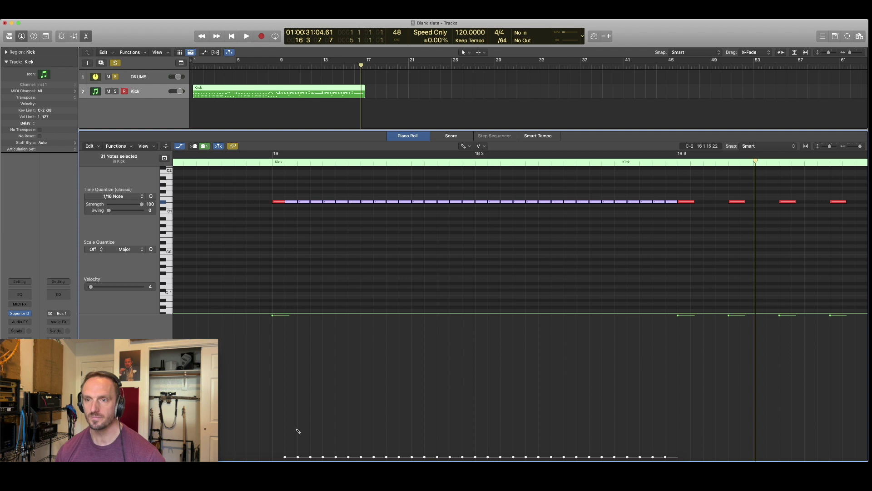
pyautogui.moveTo(303, 443)
pyautogui.mouseDown()
pyautogui.moveTo(657, 363)
pyautogui.moveTo(677, 385)
pyautogui.moveTo(679, 354)
pyautogui.mouseUp()
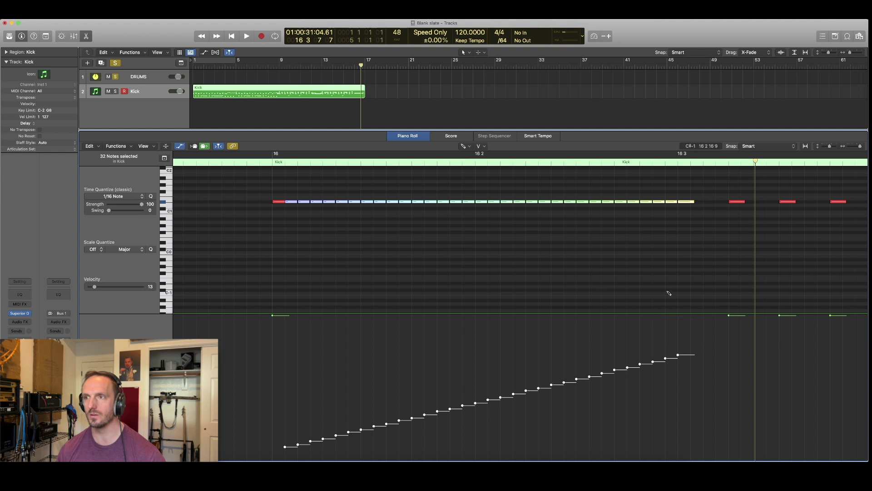
# Step: Raise the velocity of the snare note at 16 3 to 127
pyautogui.press('t')
pyautogui.press('t')
pyautogui.click(672, 257)
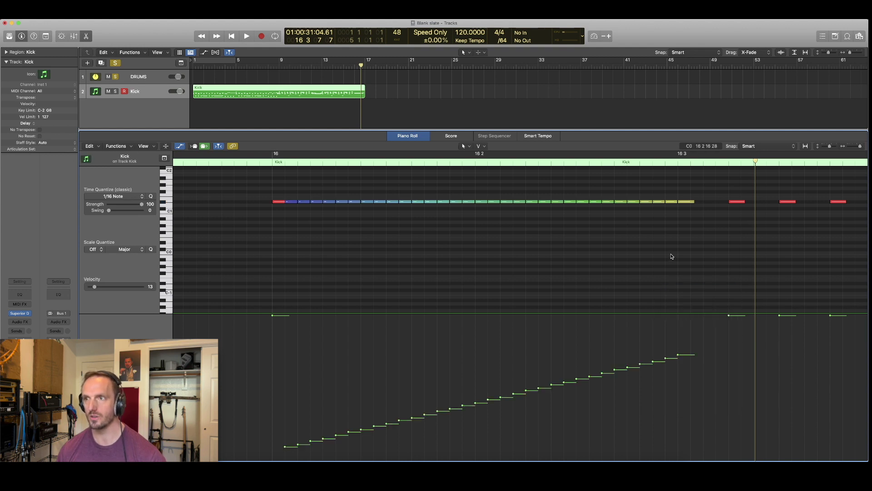
pyautogui.moveTo(687, 201); pyautogui.dragTo(666, 229)
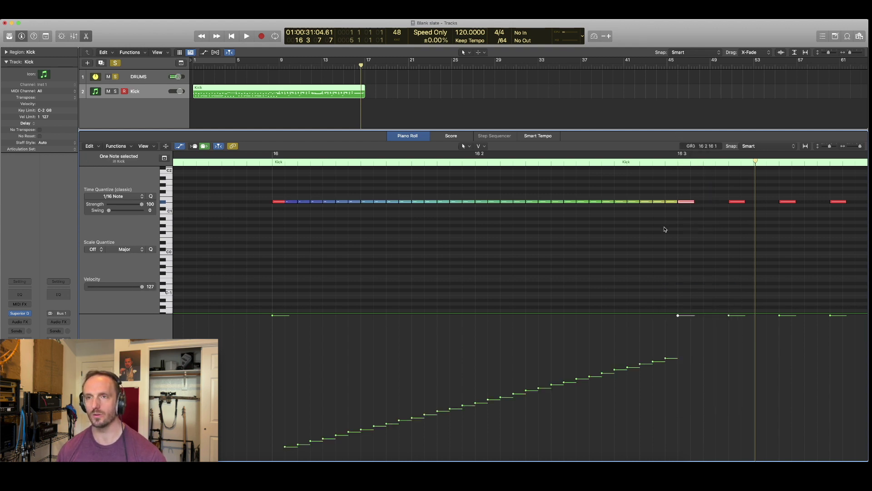
# Step: Play back the fill with the sixty-fourth-note roll
pyautogui.press('space')
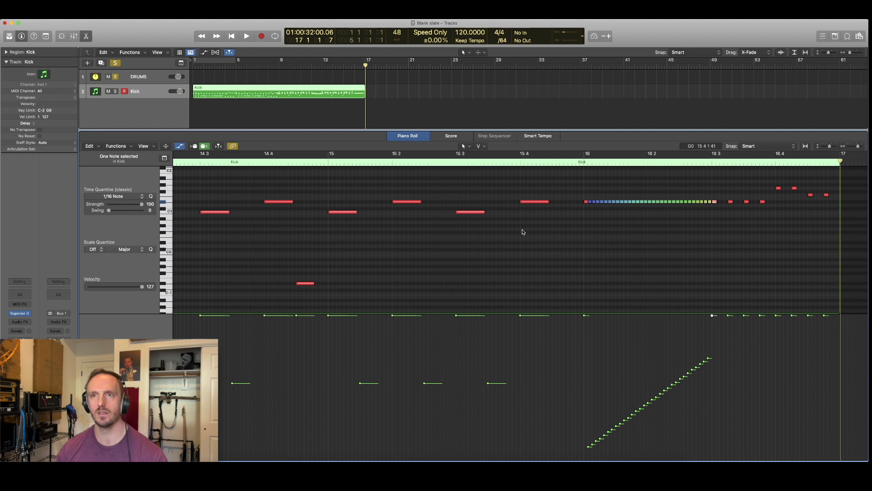
pyautogui.press('space')
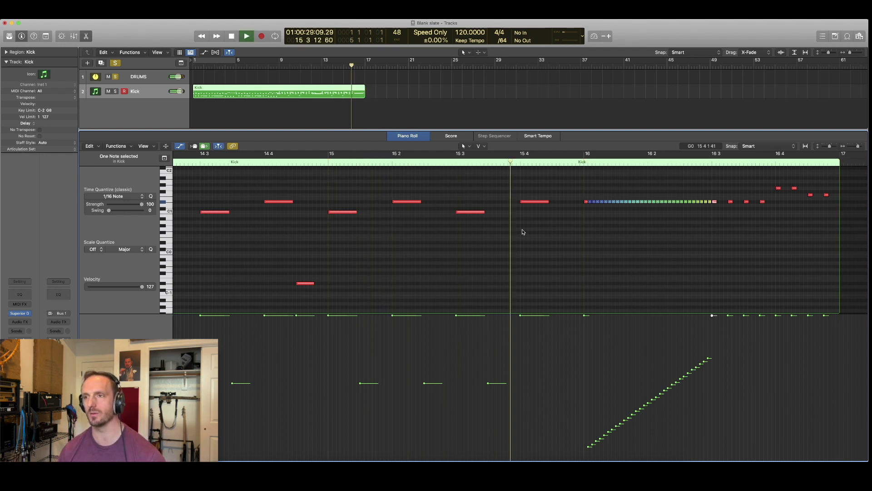
pyautogui.press('space')
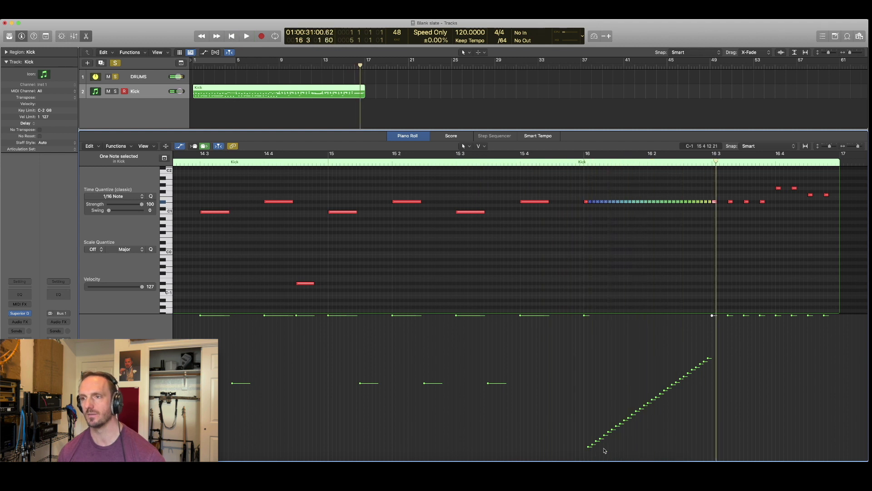
# Step: Redraw the roll velocities from its second note to 16 3 as a flatter ramp starting at 38, and play it back
pyautogui.press('t')
pyautogui.press('p')
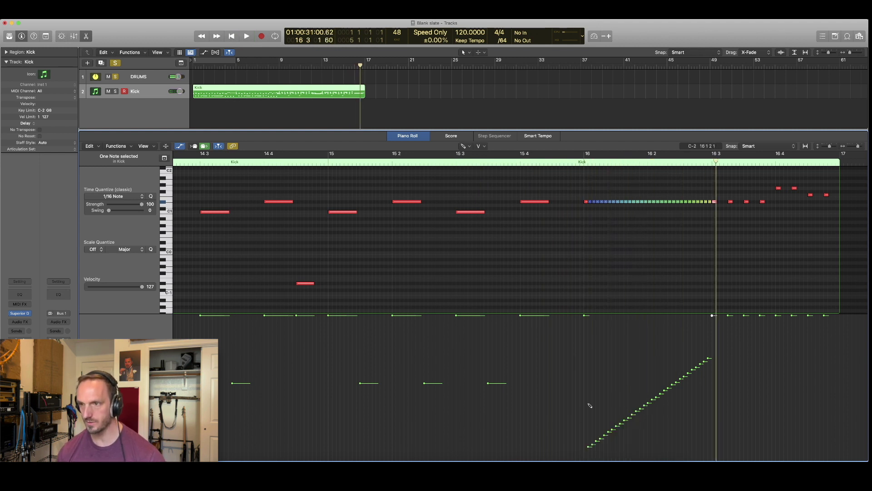
pyautogui.moveTo(591, 421); pyautogui.dragTo(713, 371)
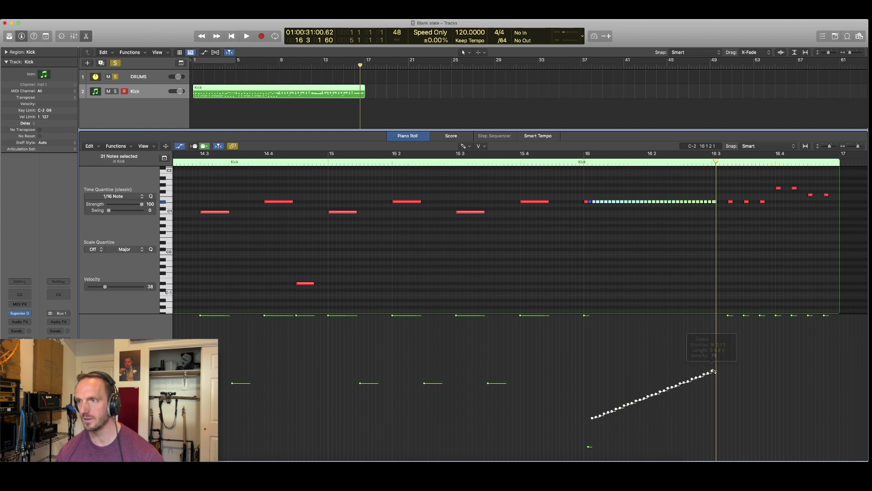
pyautogui.press('space')
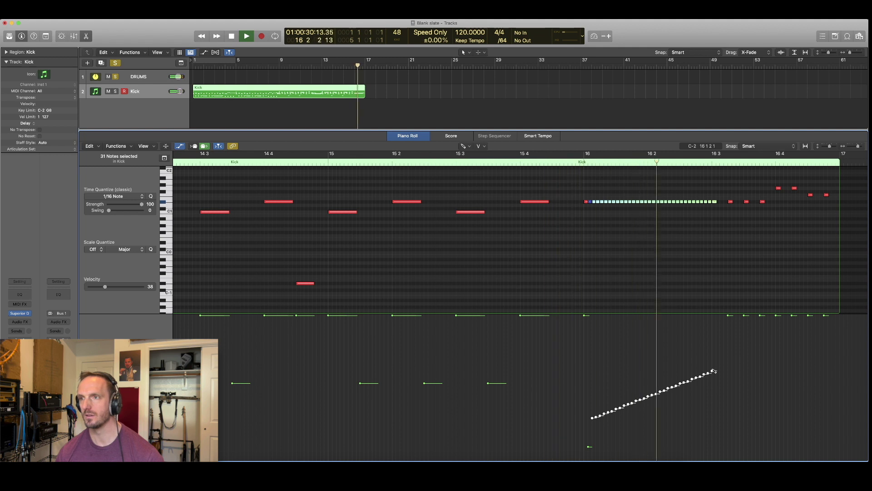
pyautogui.press('space')
# Step: Redraw the roll velocities as a quiet, gentle ramp from 13 up to 35 at 16 3, and play back the fill
pyautogui.moveTo(589, 449); pyautogui.dragTo(716, 421)
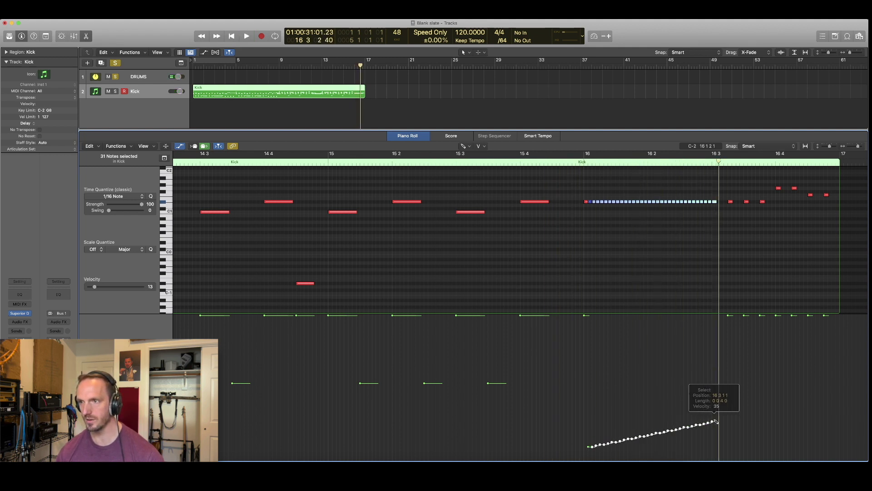
pyautogui.press('space')
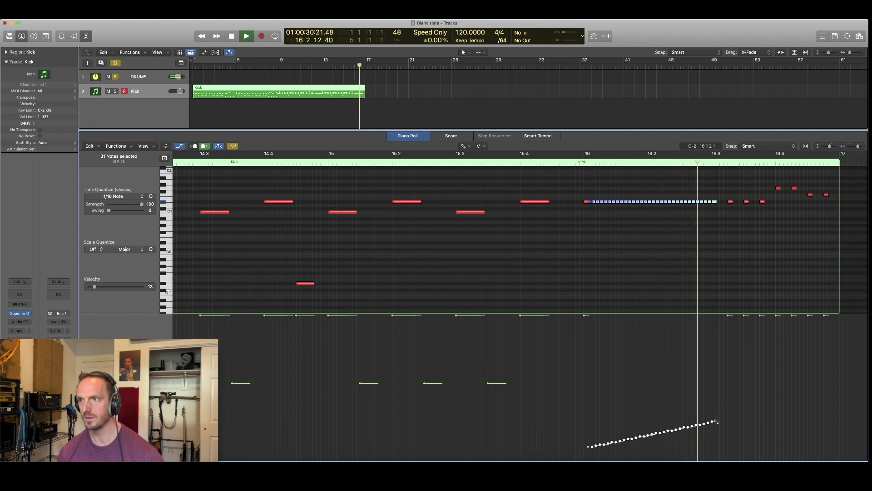
pyautogui.press('space')
pyautogui.press('space')
pyautogui.press('space')
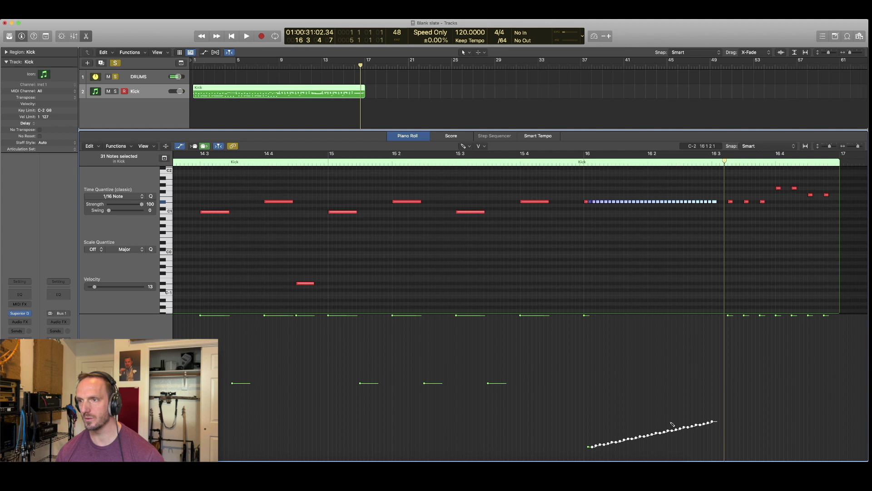
# Step: Draw a steeper, louder velocity ramp starting at 34 over the last eleven notes through 16 3, and play back the fill
pyautogui.moveTo(671, 422); pyautogui.dragTo(718, 410)
pyautogui.press(',')
pyautogui.press(',')
pyautogui.press('space')
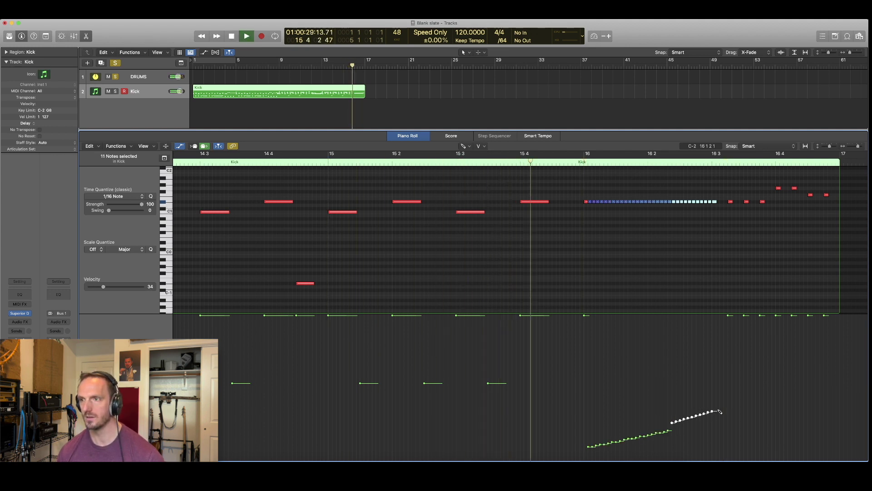
pyautogui.press('space')
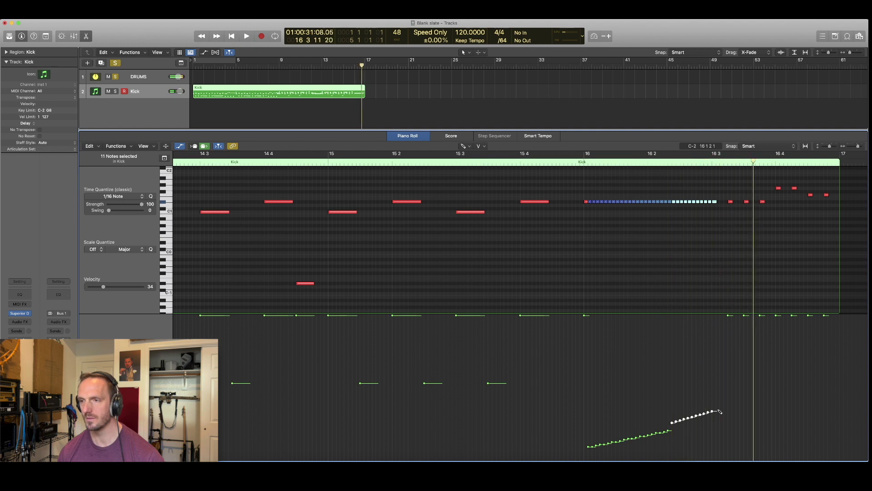
# Step: Redraw the velocities of the eleven roll notes before 16 3 as a slightly lower ramp starting at 30, and play it back
pyautogui.moveTo(700, 416)
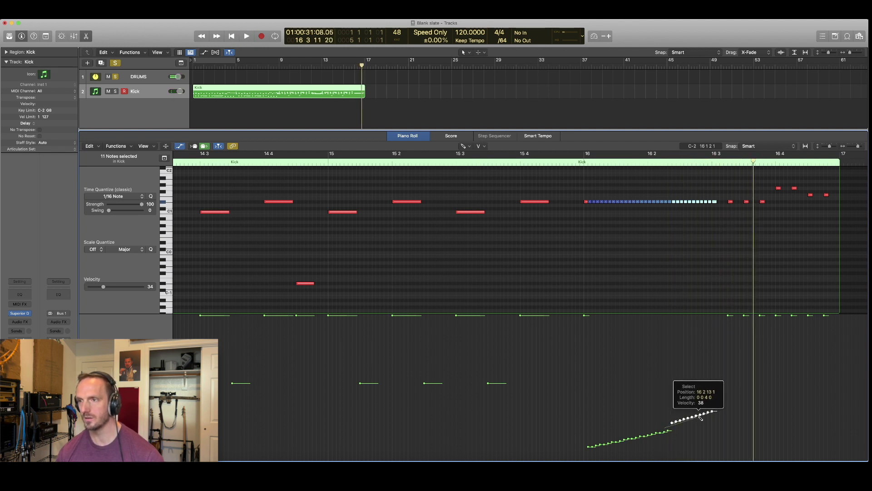
pyautogui.moveTo(700, 417); pyautogui.dragTo(701, 418)
pyautogui.press('space')
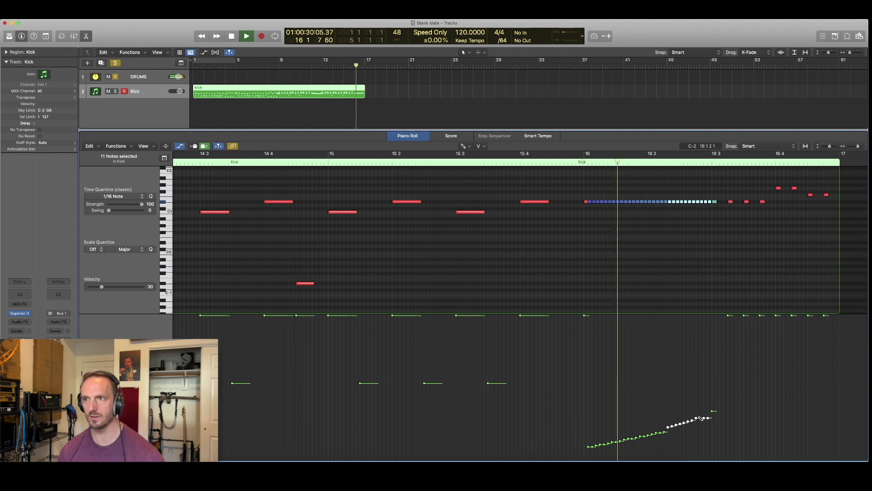
pyautogui.press('space')
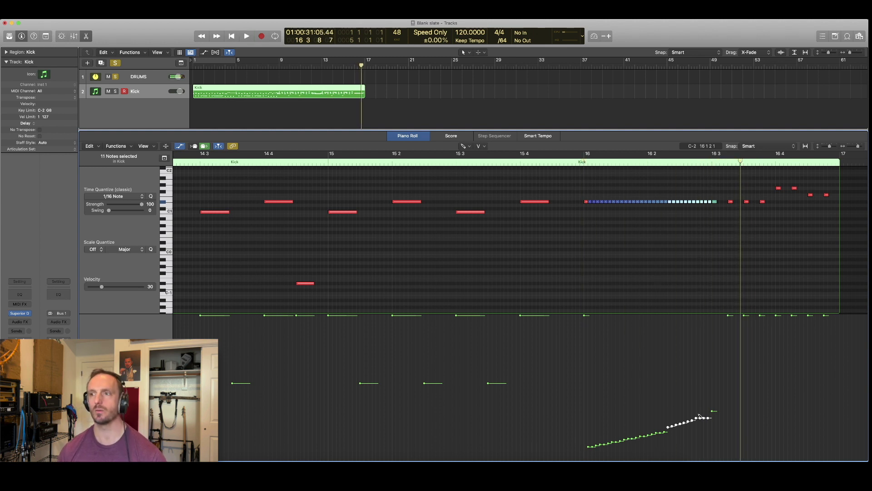
# Step: Draw a steep velocity rise over the last four roll notes through 16 3, starting at 39, and play back the fill
pyautogui.moveTo(698, 419); pyautogui.dragTo(714, 410)
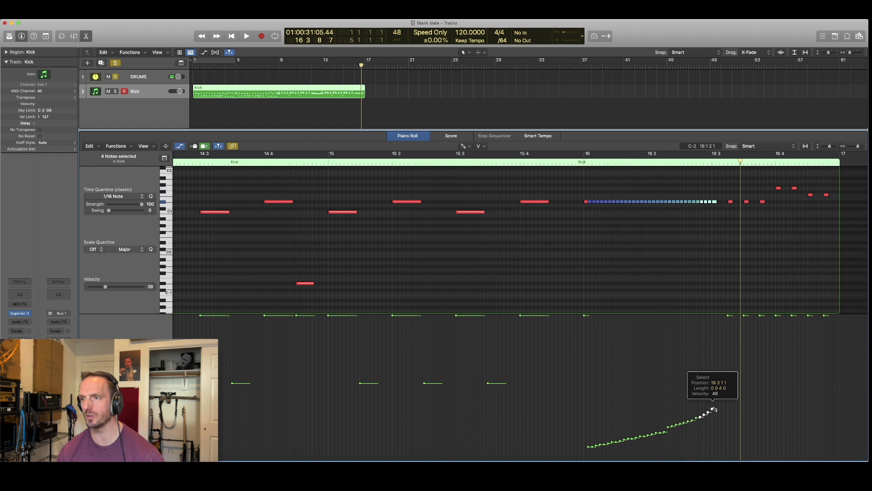
pyautogui.press(',')
pyautogui.press('space')
pyautogui.scroll(5, 714, 409)
pyautogui.press('space')
# Step: Raise the velocities of the 31 roll notes before 16 3 together, bringing the first to 43, and play back the fill
pyautogui.press('t')
pyautogui.click(691, 418)
pyautogui.moveTo(593, 419); pyautogui.dragTo(696, 447)
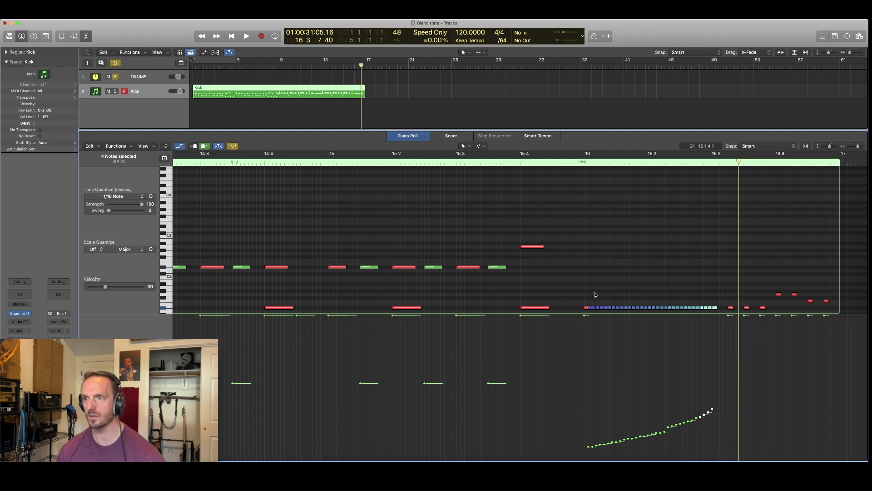
pyautogui.scroll(-3, 596, 295)
pyautogui.moveTo(591, 286); pyautogui.dragTo(677, 295)
pyautogui.moveTo(598, 291); pyautogui.dragTo(595, 269)
pyautogui.press('space')
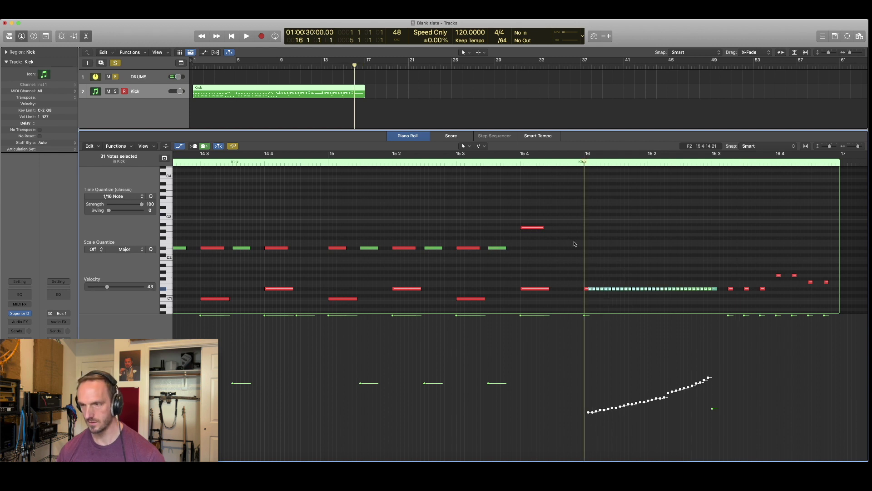
pyautogui.press('space')
# Step: Hide the velocity lane in the piano roll, return the playhead to the beginning and start playback
pyautogui.hscroll(-10, 559, 267)
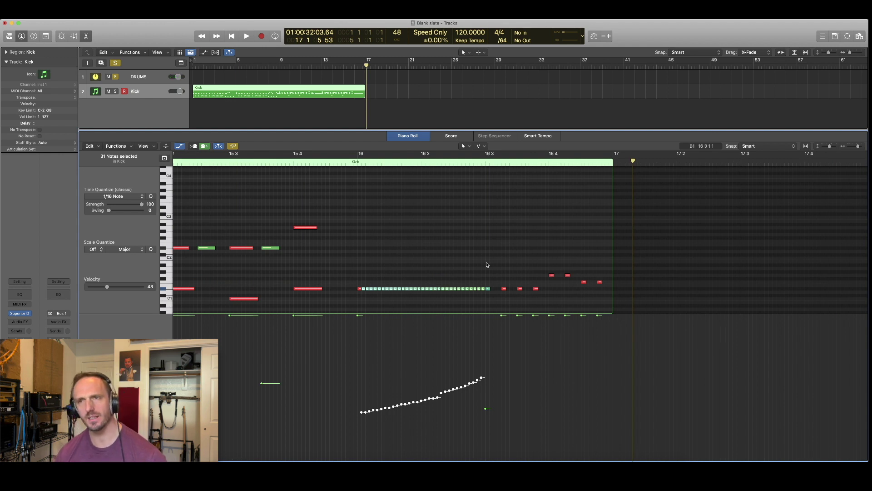
pyautogui.hscroll(-6, 456, 278)
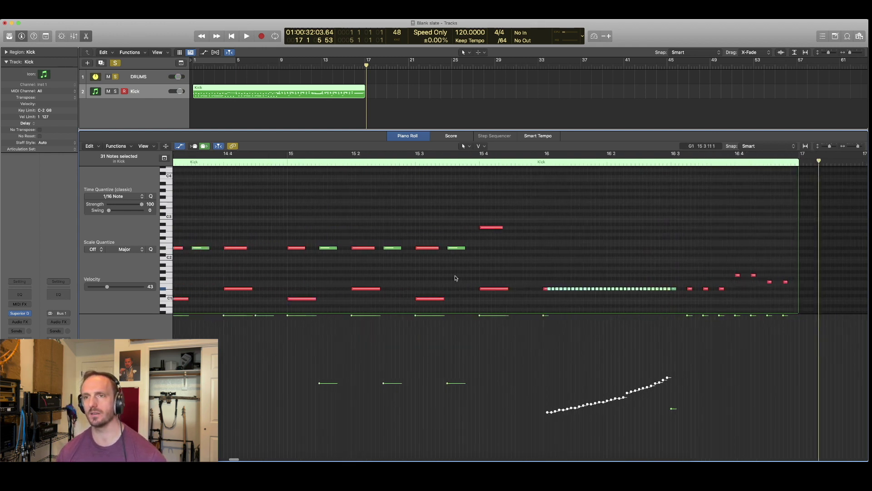
pyautogui.hscroll(-8, 457, 278)
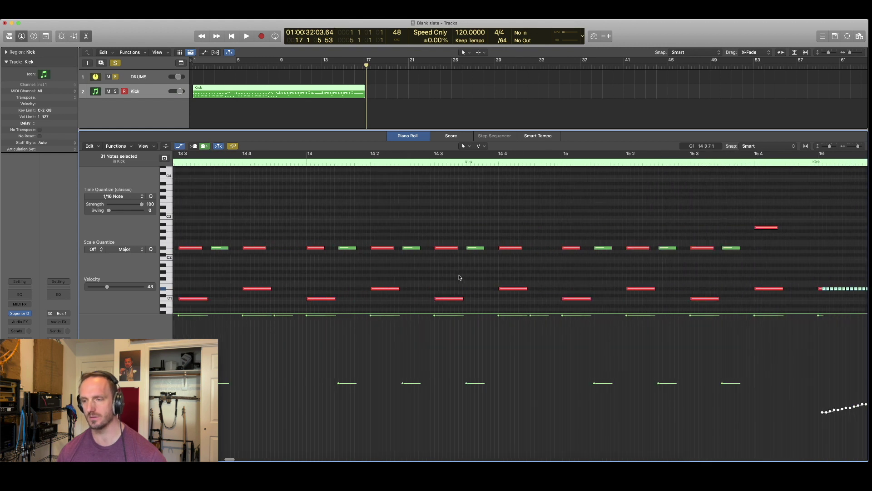
pyautogui.press('e')
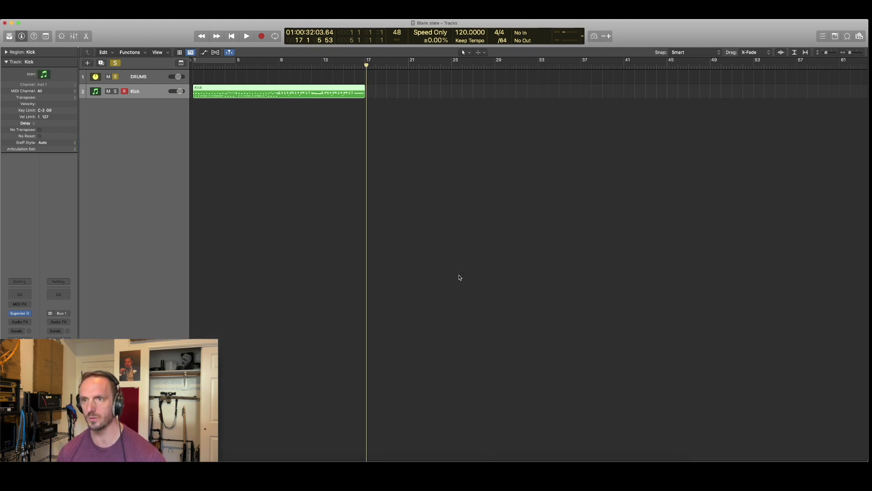
pyautogui.press('e')
pyautogui.press('a')
pyautogui.hscroll(-20, 454, 278)
pyautogui.press('Return')
pyautogui.press('space')
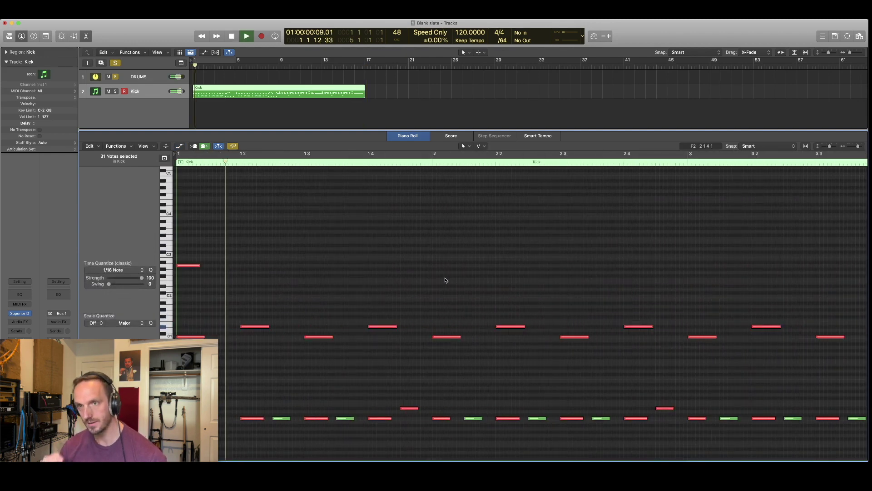
# Step: Set the grid division to /16 and play the whole Kick region from the start
pyautogui.click(502, 41)
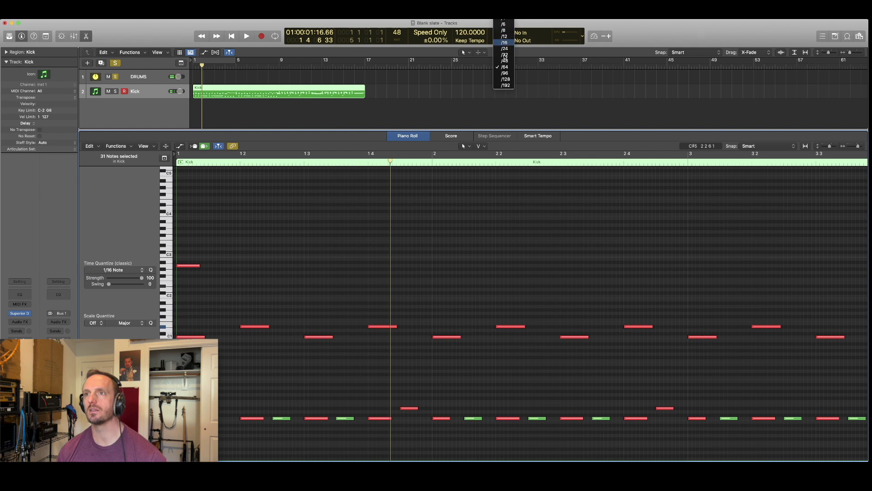
pyautogui.click(504, 43)
pyautogui.press('Return')
pyautogui.press('space')
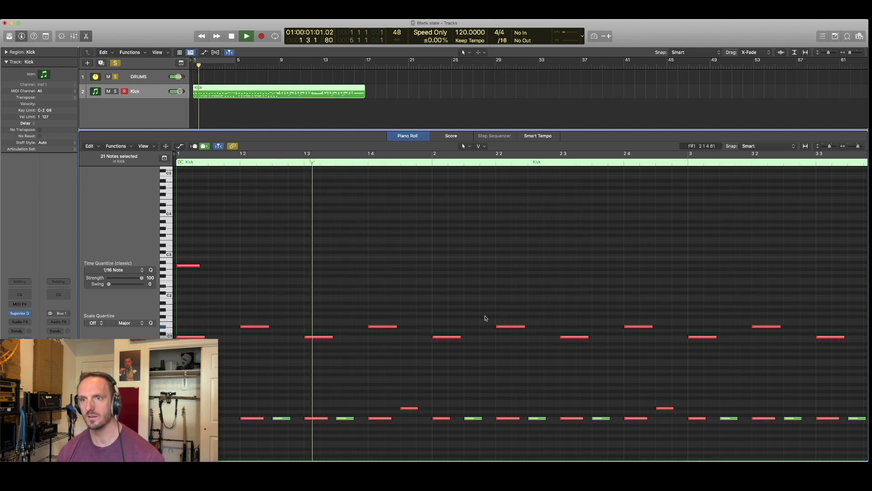
# Step: Replay the opening bars of the Kick region from the beginning to hear the basic groove
pyautogui.press('space')
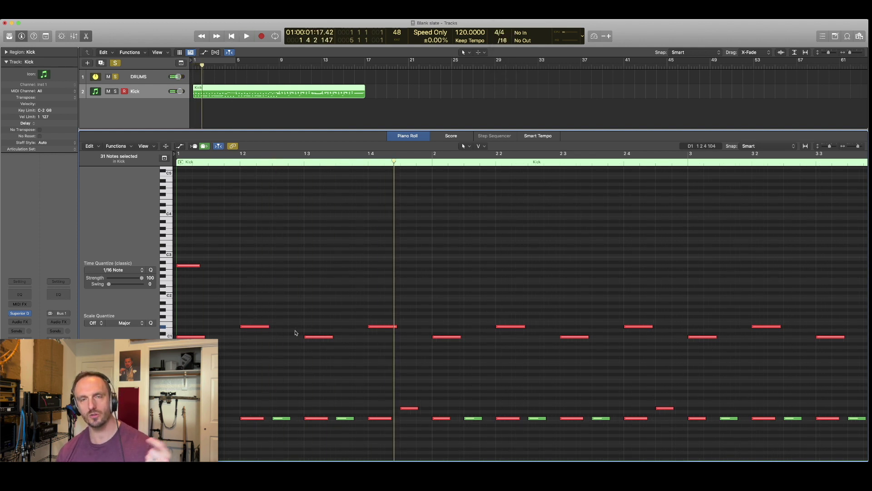
pyautogui.press('Return')
pyautogui.press('space')
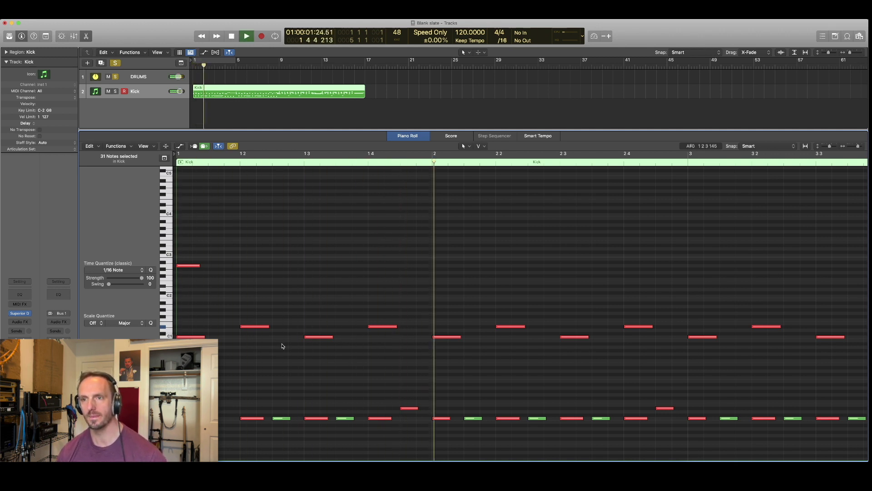
pyautogui.press('space')
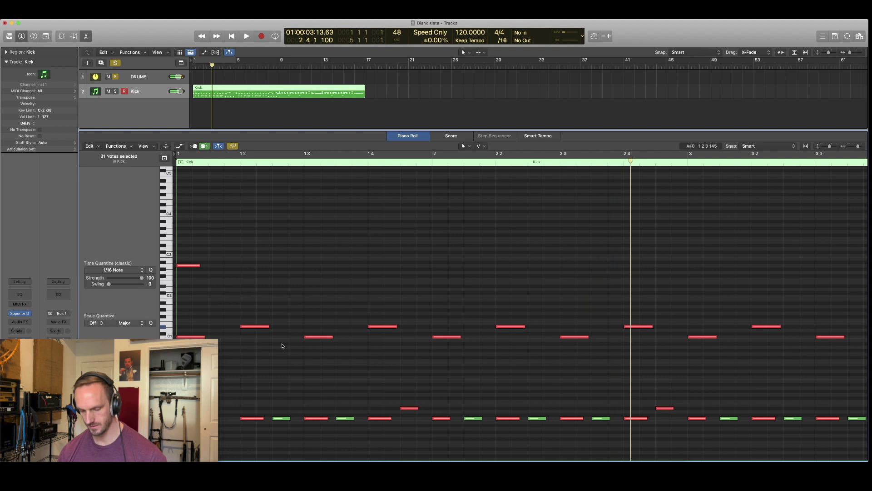
# Step: Draw a sixteenth-long D#1 snare ghost note with velocity 44 at 1 2 4 using the Pencil tool, and play it back
pyautogui.press('t')
pyautogui.press('p')
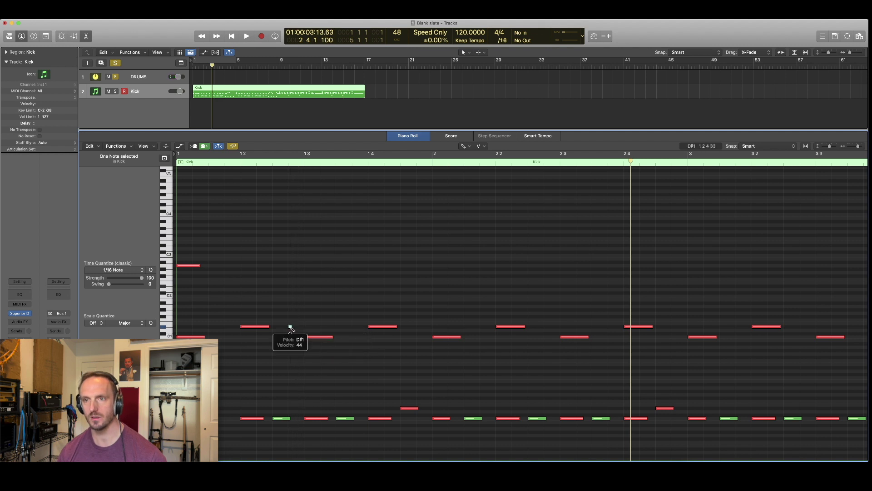
pyautogui.moveTo(291, 327); pyautogui.dragTo(304, 325)
pyautogui.press('Return')
pyautogui.press('space')
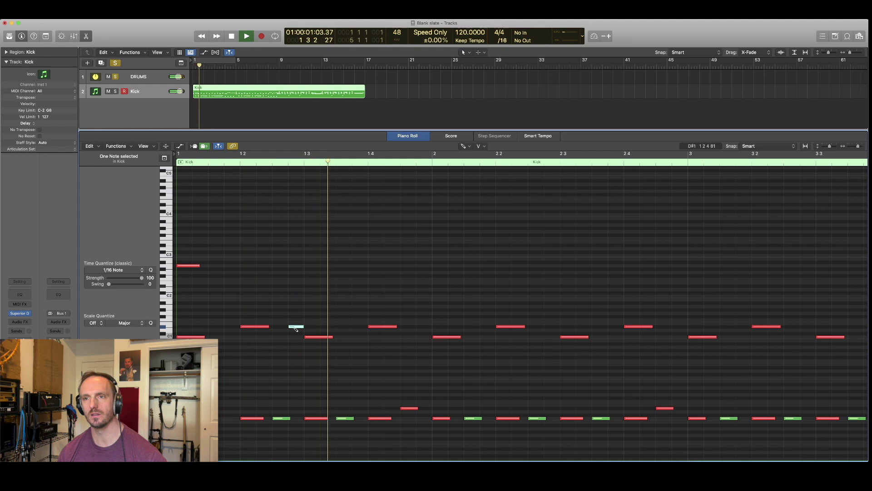
pyautogui.press('space')
# Step: Copy the ghost note to 1 3 2 and 1 3 4 on the D#1 row, and play back from the start
pyautogui.click(322, 326)
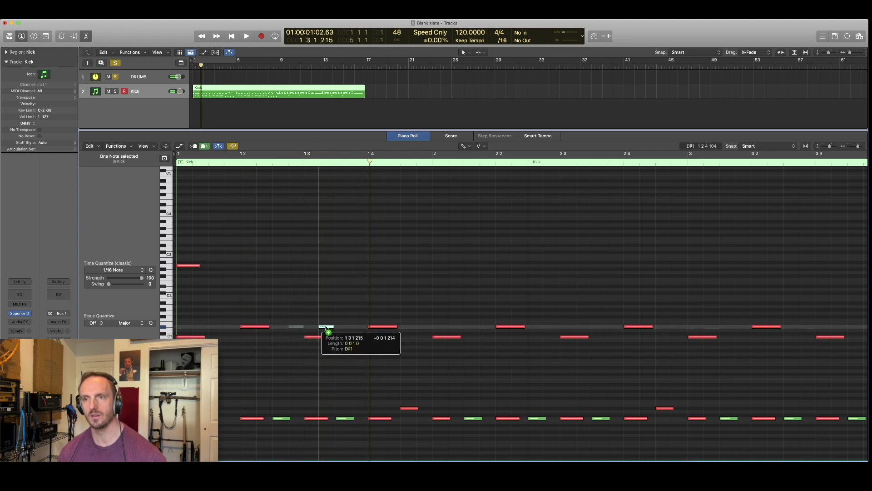
pyautogui.click(359, 327)
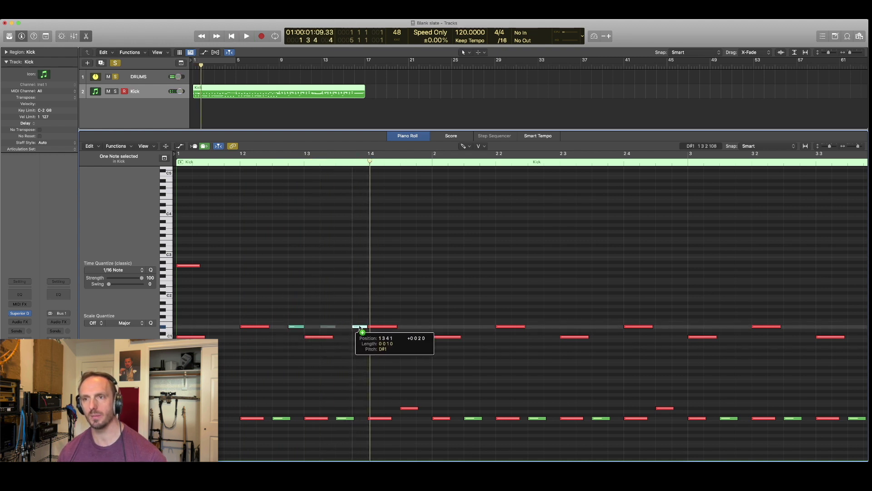
pyautogui.press('Return')
pyautogui.press('space')
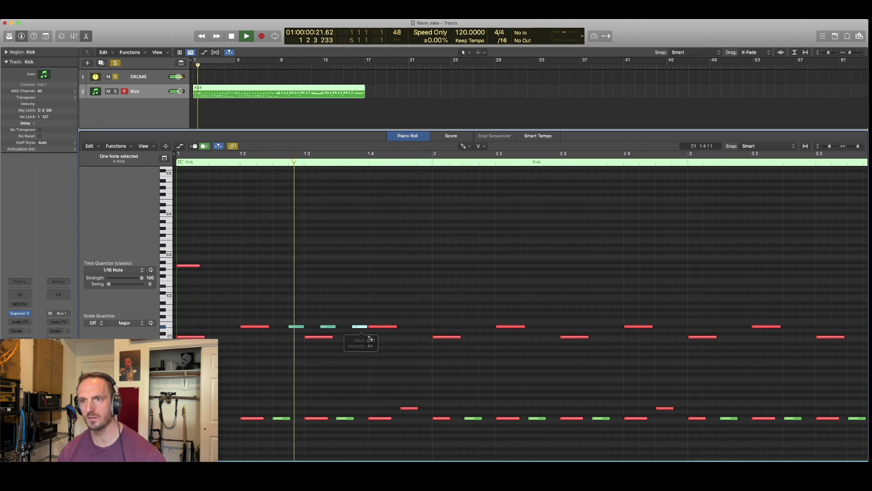
pyautogui.press('space')
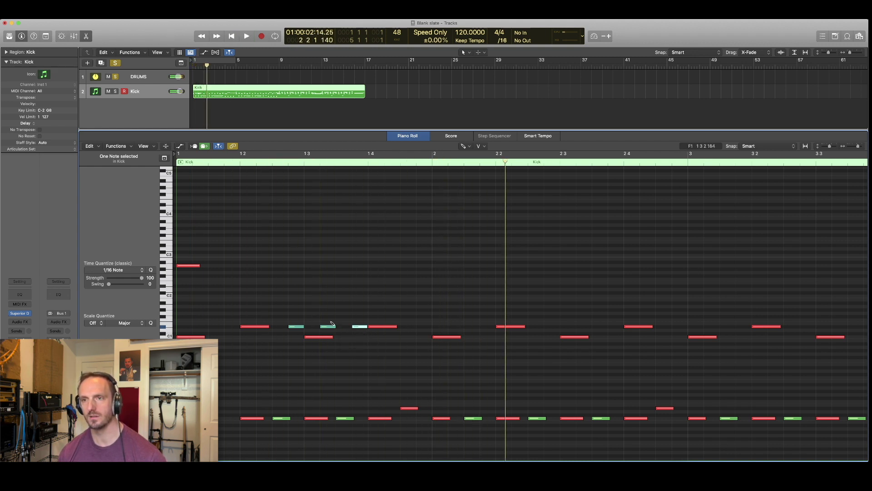
# Step: Return to the Pointer tool and select the three ghost notes between 1 2 4 and 1 3 4
pyautogui.press('t')
pyautogui.press('t')
pyautogui.moveTo(288, 311); pyautogui.dragTo(369, 334)
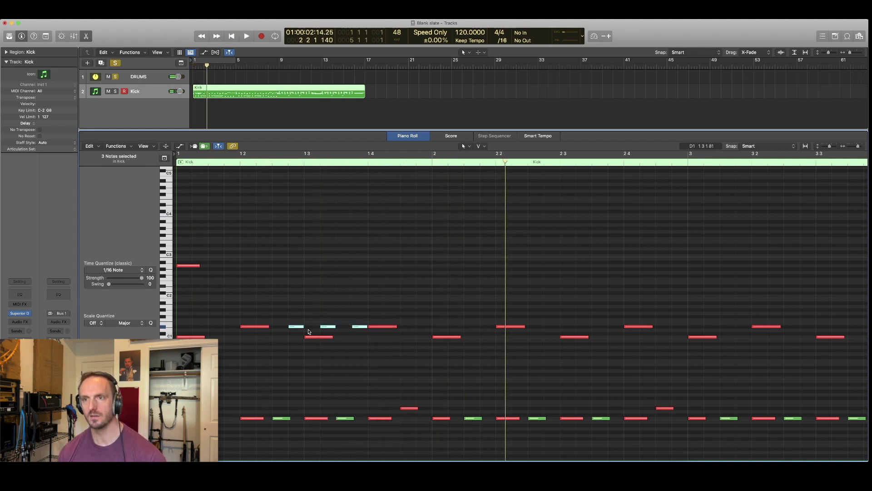
# Step: Try copying the three ghost notes to begin at 1 4 4, play them back, and undo the copy
pyautogui.moveTo(295, 328); pyautogui.dragTo(423, 328)
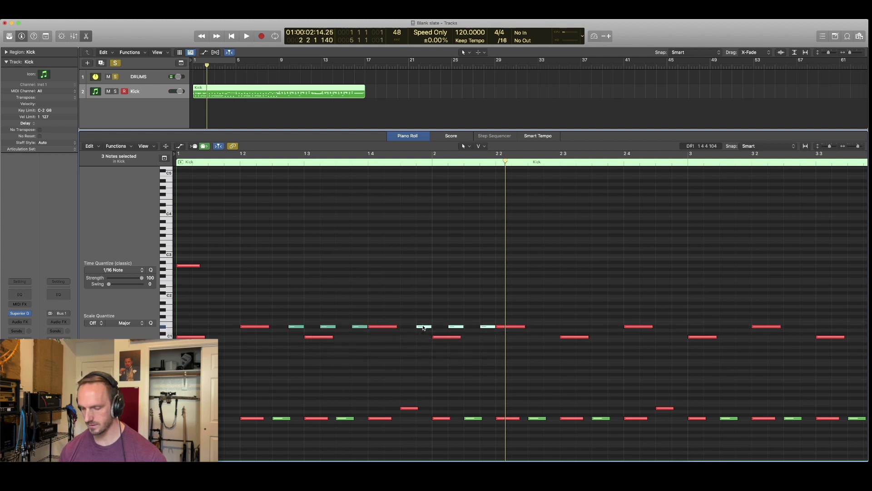
pyautogui.press('Return')
pyautogui.press('space')
pyautogui.scroll(-2, 381, 341)
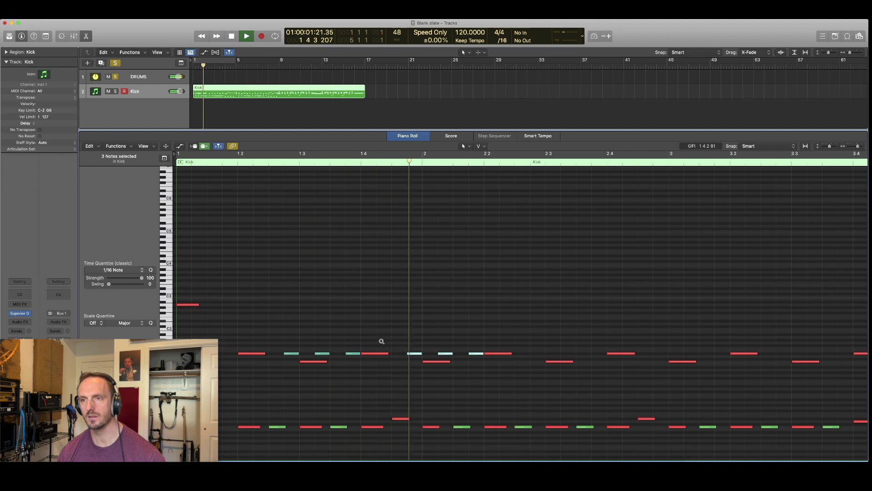
pyautogui.hscroll(-3, 382, 342)
pyautogui.press('space')
pyautogui.moveTo(325, 343); pyautogui.dragTo(363, 358)
pyautogui.press('super+z')
# Step: Replay the part from the beginning, copy the three ghost notes to begin at 2 1 4, and play the copy
pyautogui.press('Return')
pyautogui.press('space')
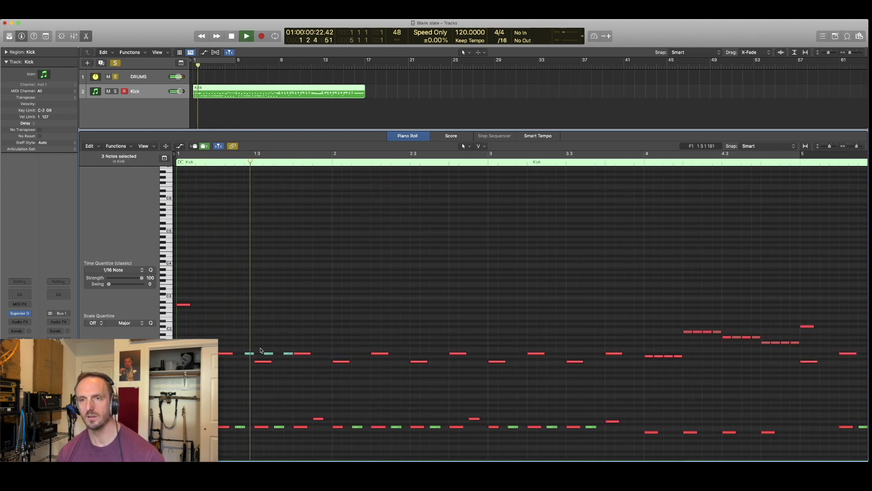
pyautogui.press('space')
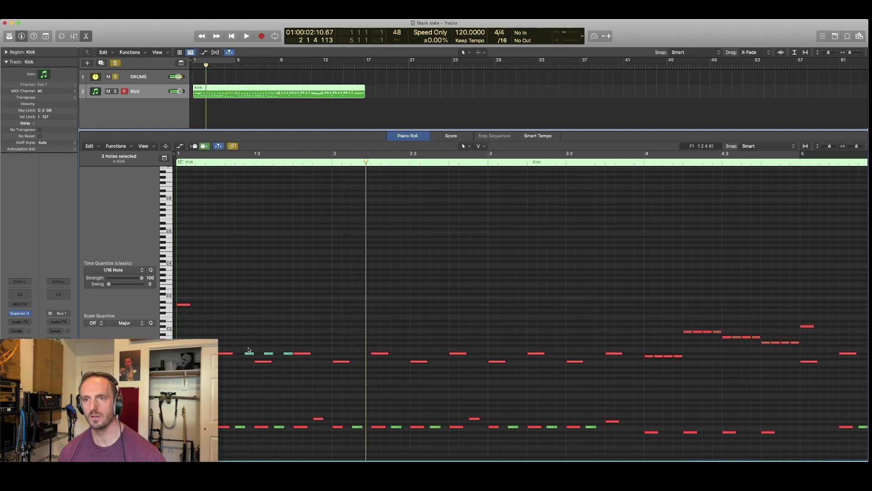
pyautogui.moveTo(249, 355); pyautogui.dragTo(366, 356)
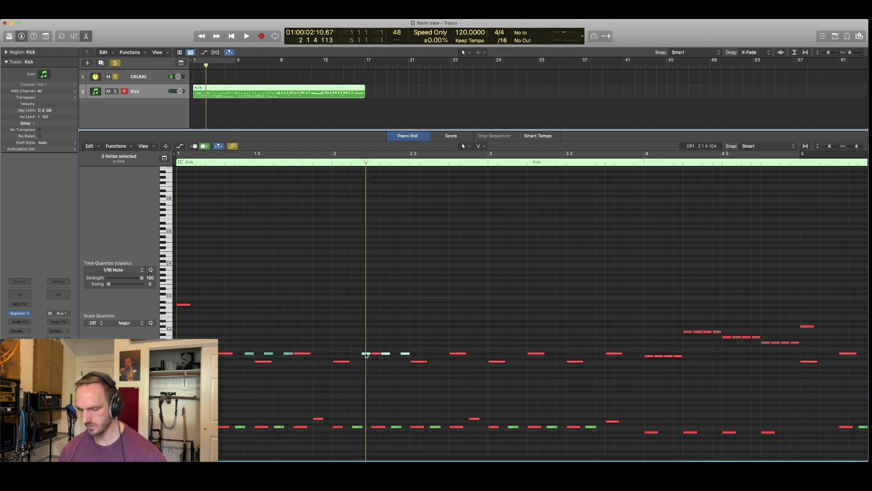
pyautogui.press('space')
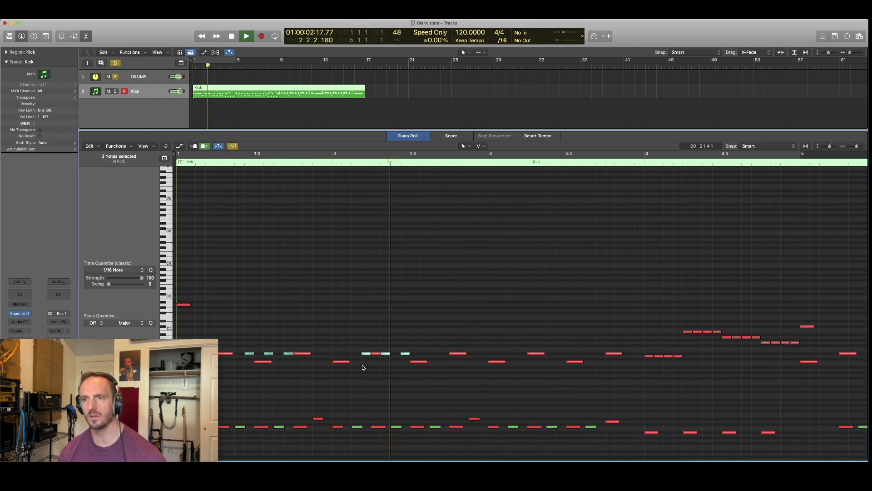
pyautogui.press('space')
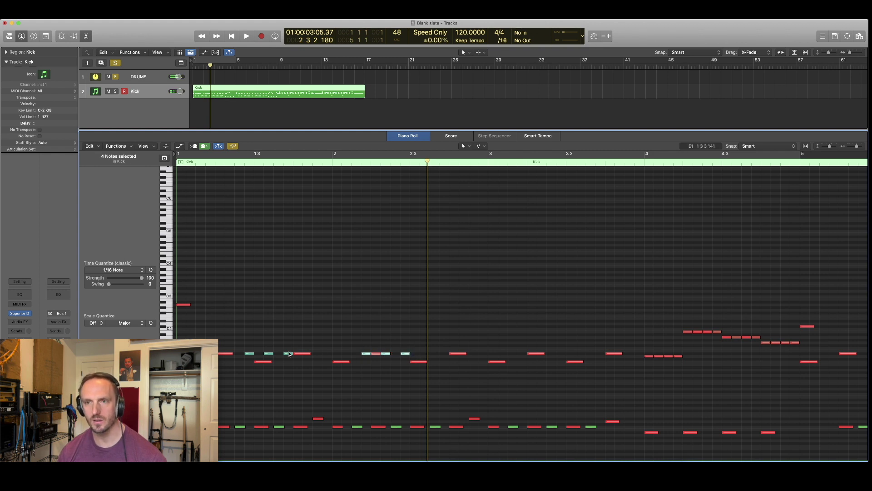
# Step: Try shifting the three copied ghost notes together with the main snare at 2 2 one beat further, play back, and restore their positions
pyautogui.moveTo(367, 355); pyautogui.dragTo(407, 356)
pyautogui.press('space')
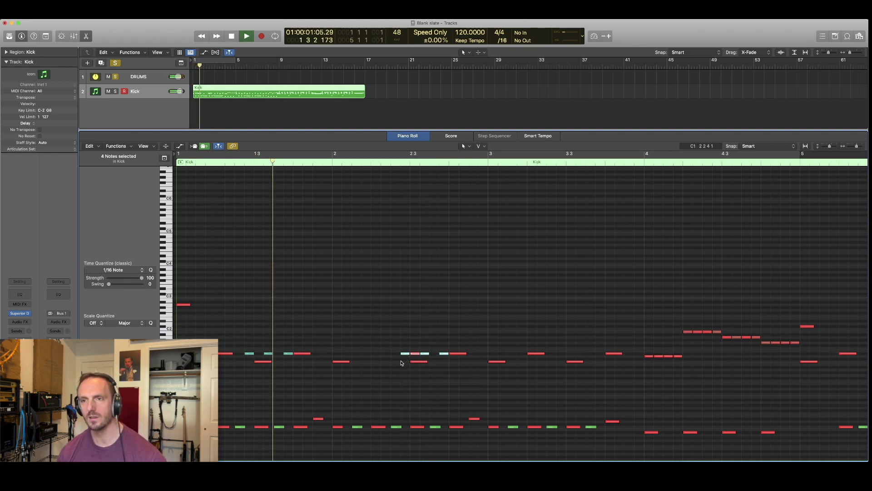
pyautogui.press('space')
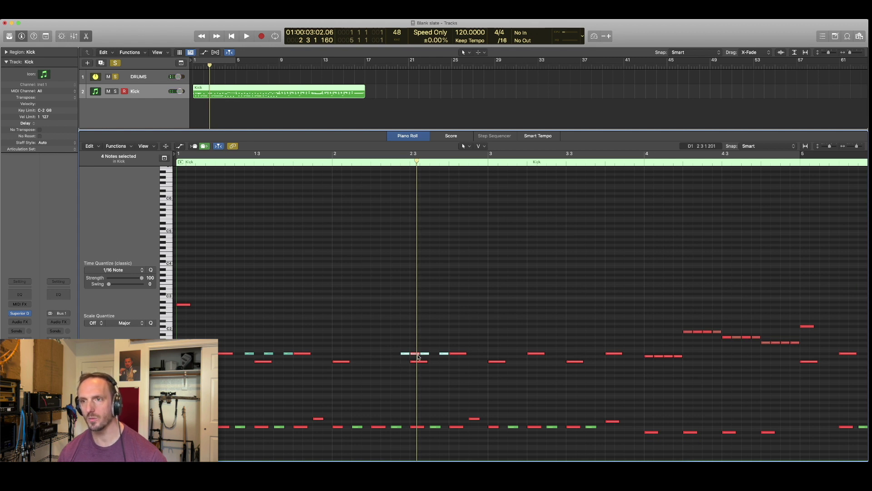
pyautogui.moveTo(443, 356); pyautogui.dragTo(374, 353)
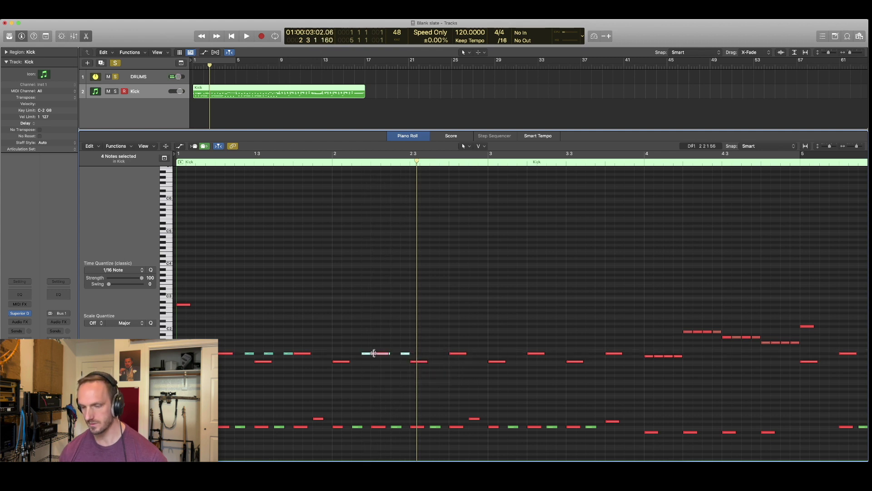
pyautogui.press('space')
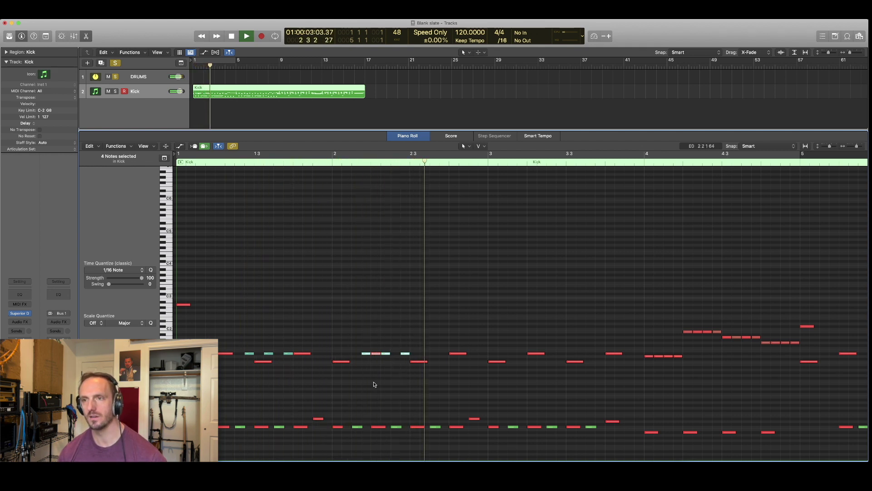
pyautogui.press('space')
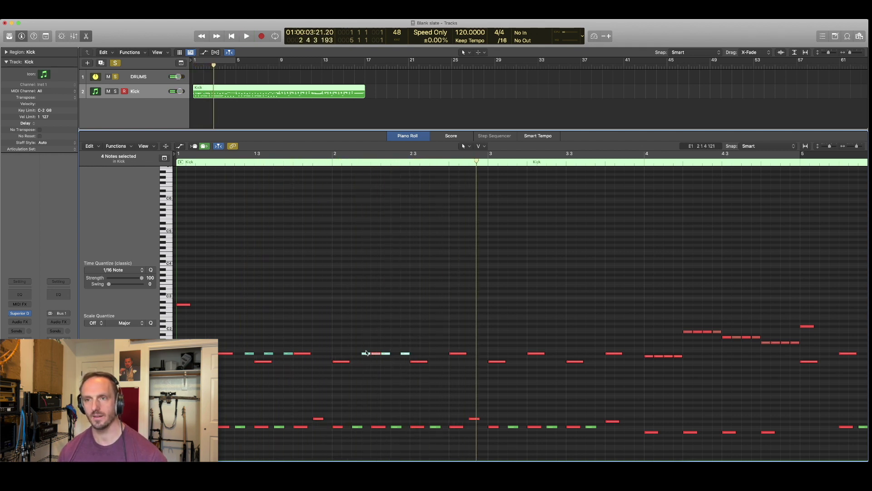
# Step: Deselect the main snare at 2 2, move only the three ghost notes to begin at 2 2 4, and play back from the start
pyautogui.moveTo(367, 354); pyautogui.dragTo(367, 355)
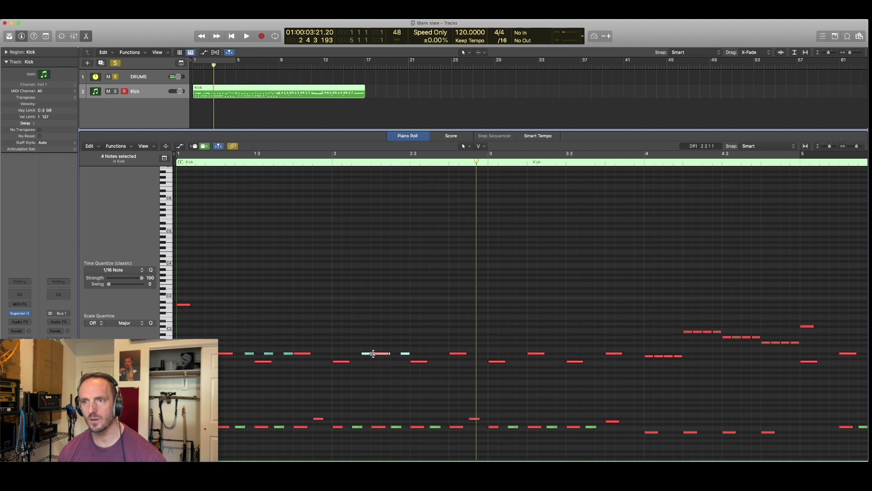
pyautogui.keyDown('shift'); pyautogui.click(377, 354); pyautogui.keyUp('shift')
pyautogui.moveTo(366, 355); pyautogui.dragTo(403, 355)
pyautogui.press('Return')
pyautogui.press('space')
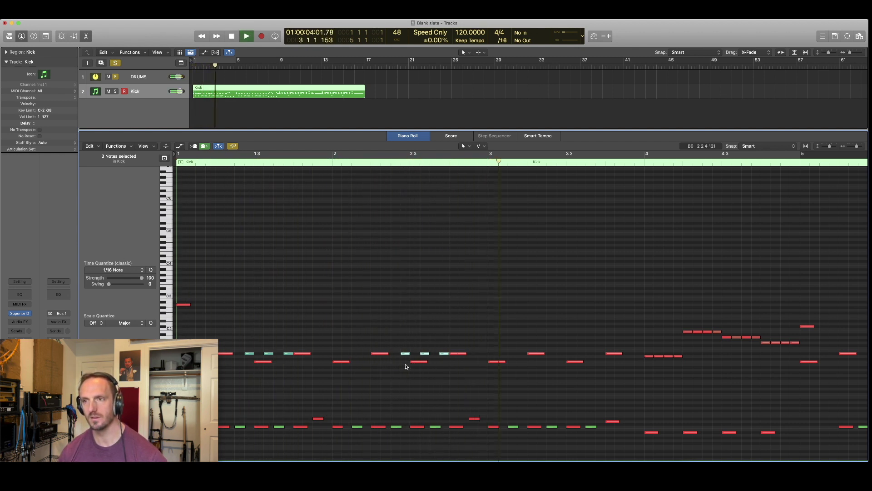
pyautogui.press('space')
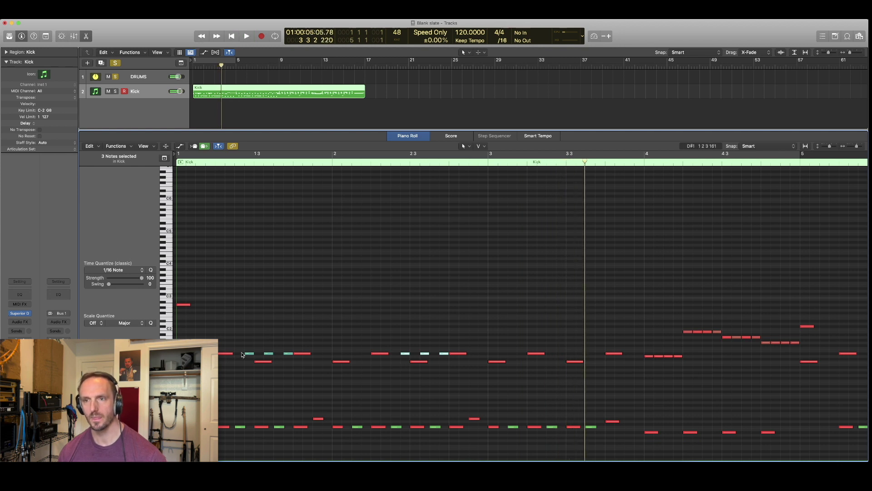
# Step: Copy the three ghost notes from 2 2 4 to begin at 3 2 4, and play the part from the beginning
pyautogui.moveTo(405, 356)
pyautogui.moveTo(405, 356); pyautogui.dragTo(560, 357)
pyautogui.press('Return')
pyautogui.press('space')
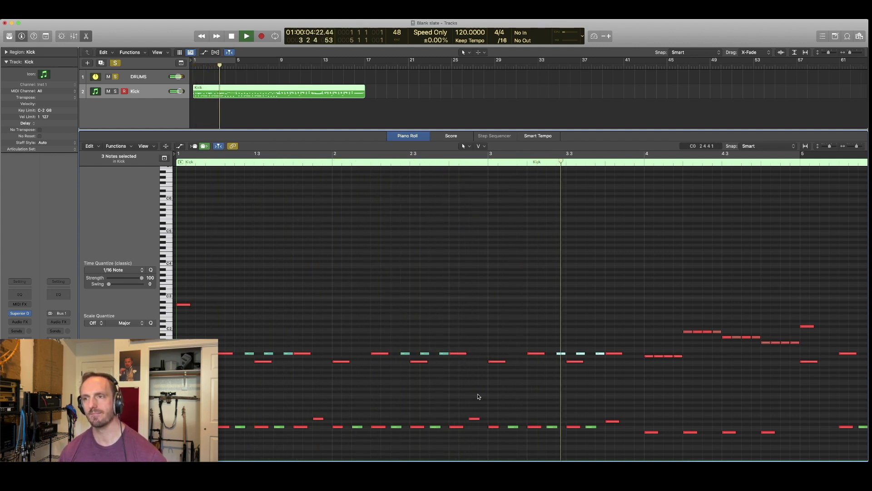
pyautogui.press('space')
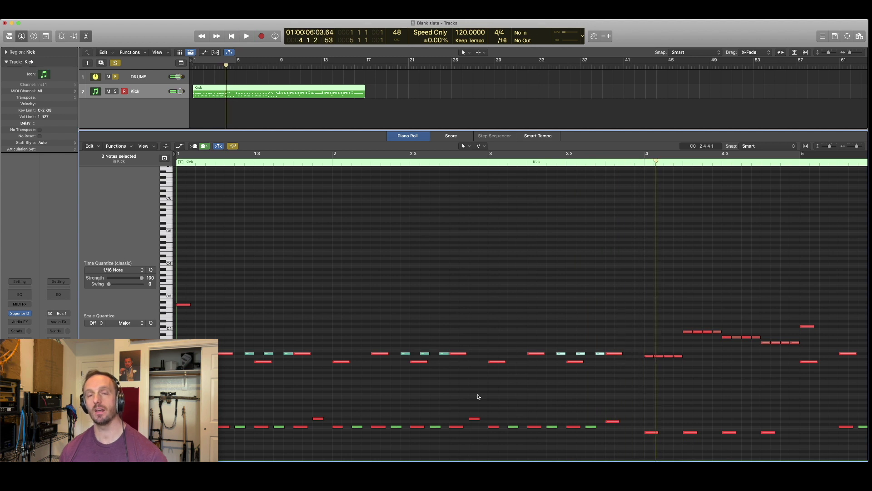